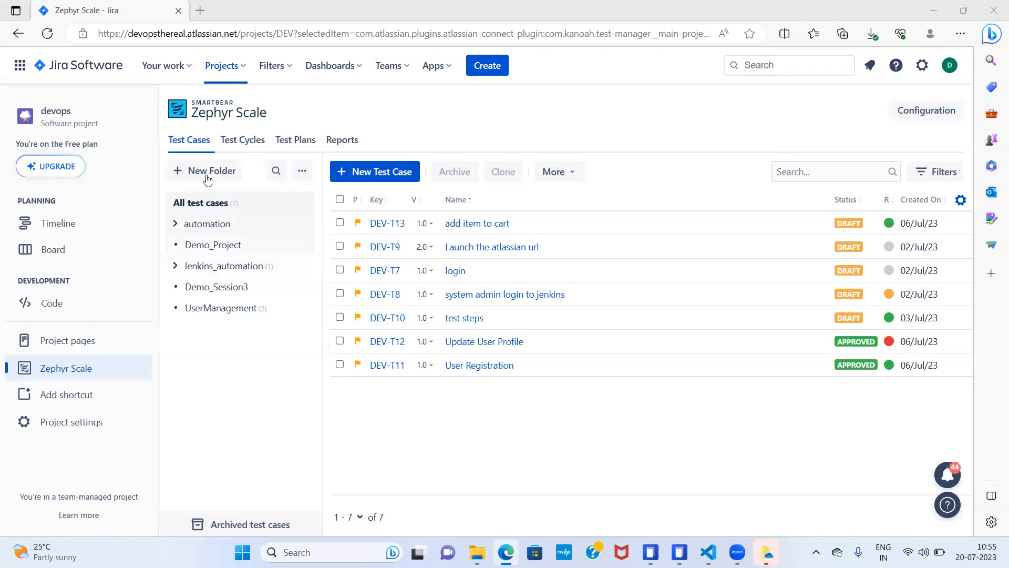
# - Examine the Zephyr Scale configuration sections for environments, labels, iterations, priorities and test case statuses, and return to the test library
pyautogui.click(451, 69)
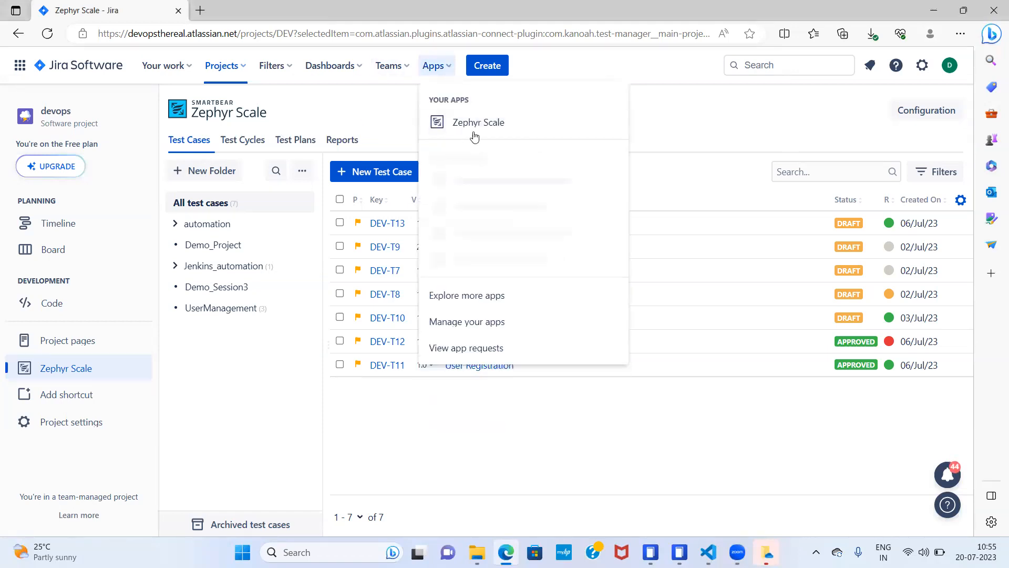
pyautogui.click(485, 127)
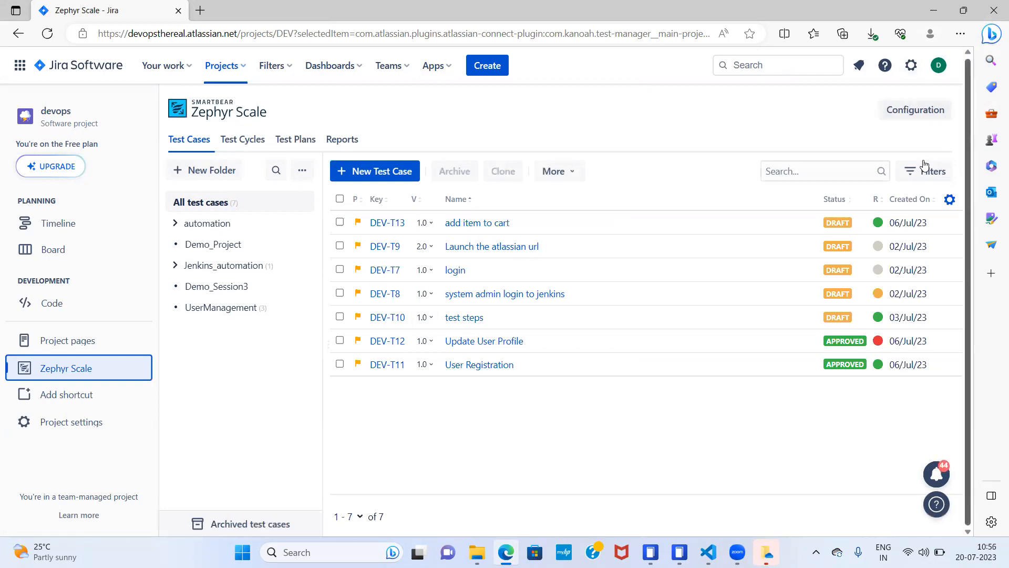
pyautogui.click(922, 112)
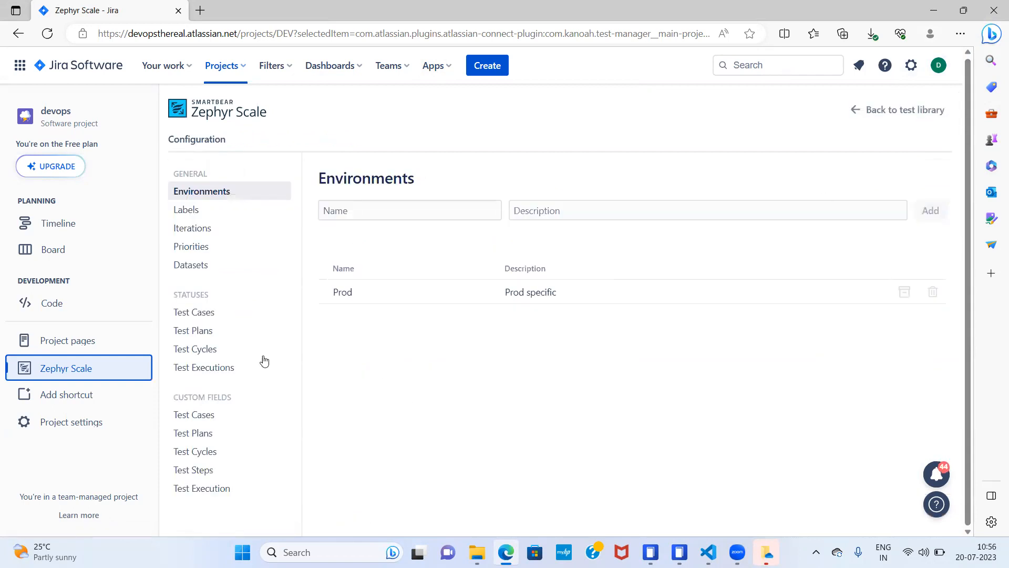
pyautogui.click(197, 215)
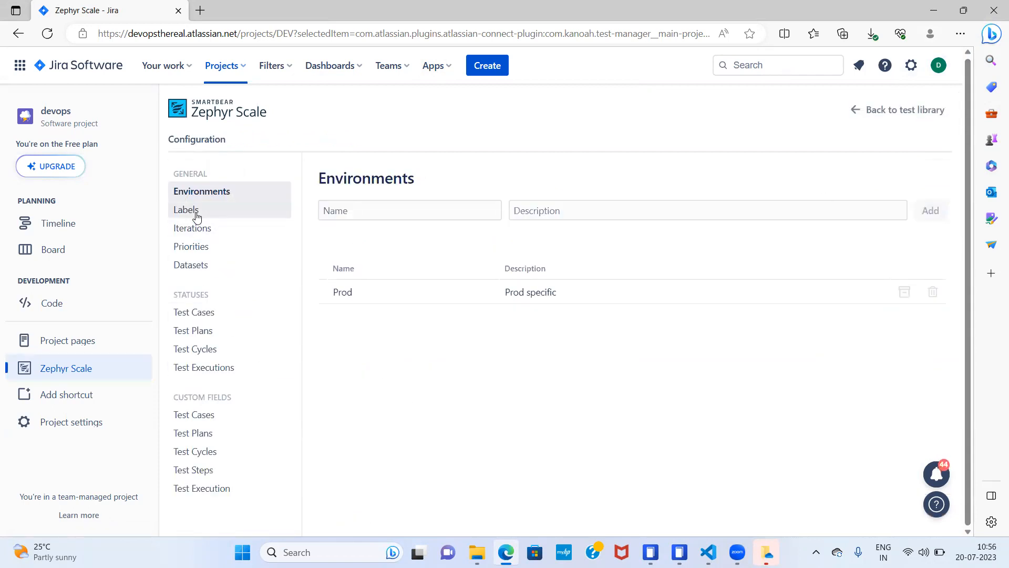
pyautogui.click(200, 228)
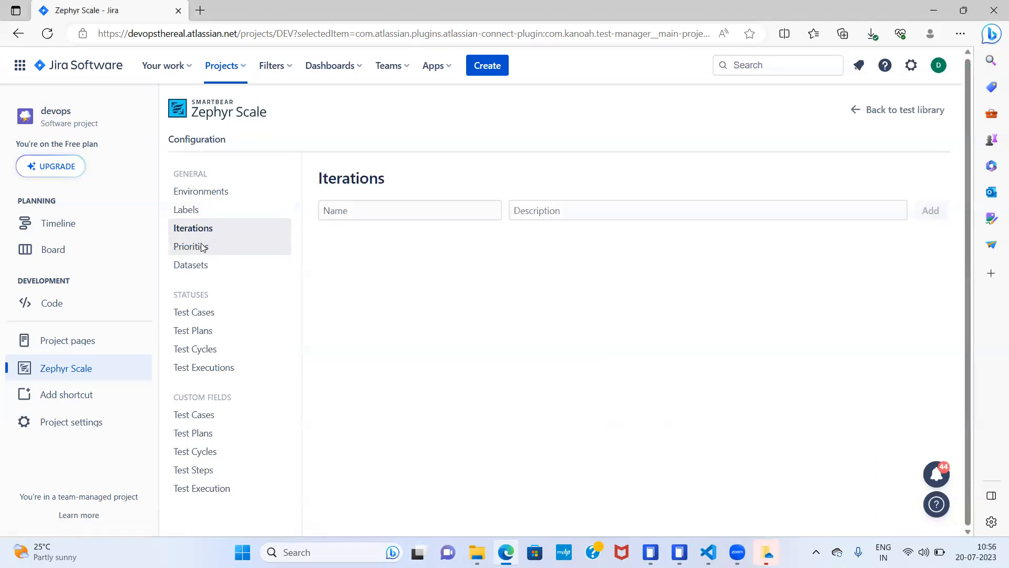
pyautogui.click(203, 247)
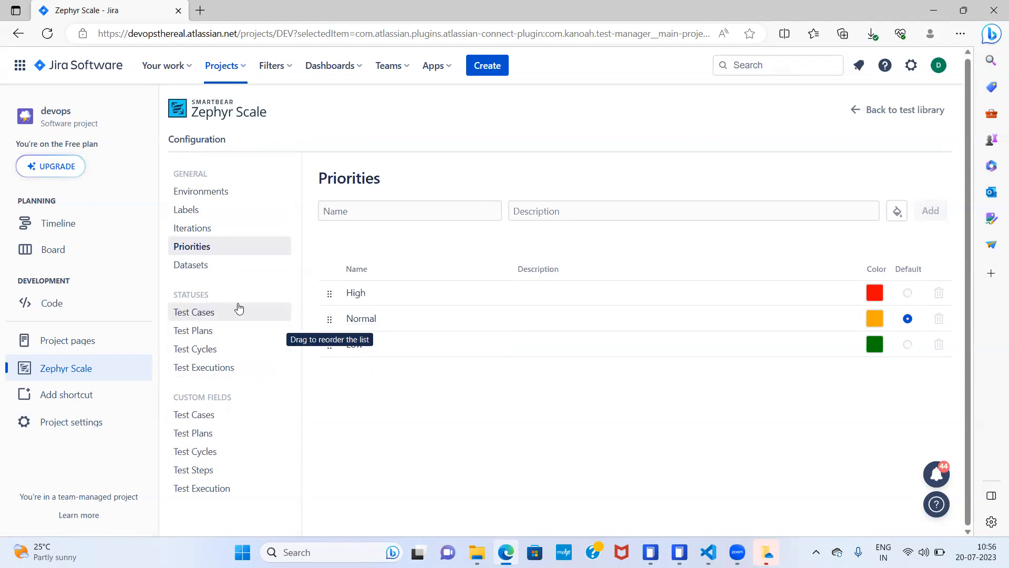
pyautogui.click(192, 316)
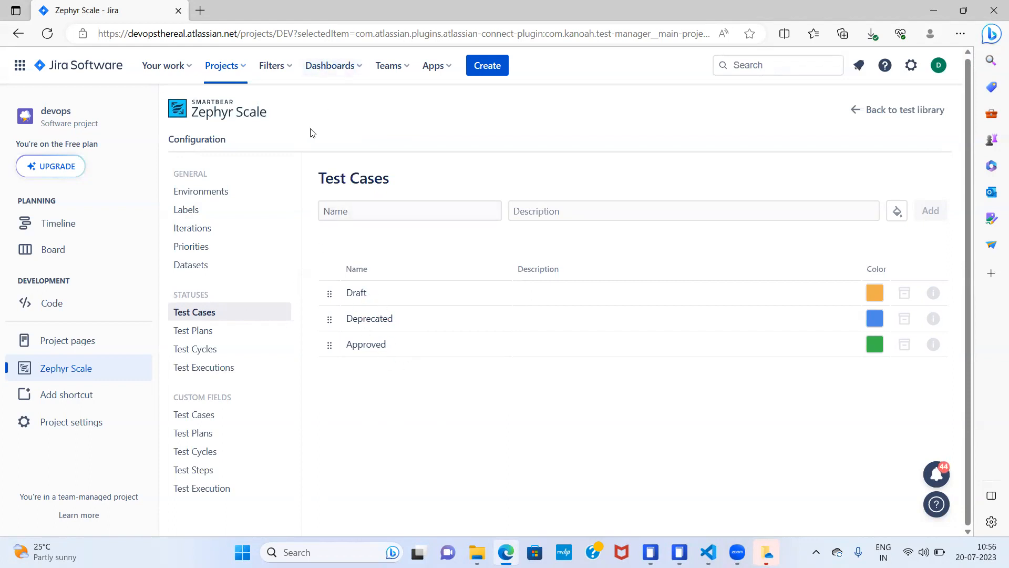
pyautogui.click(855, 111)
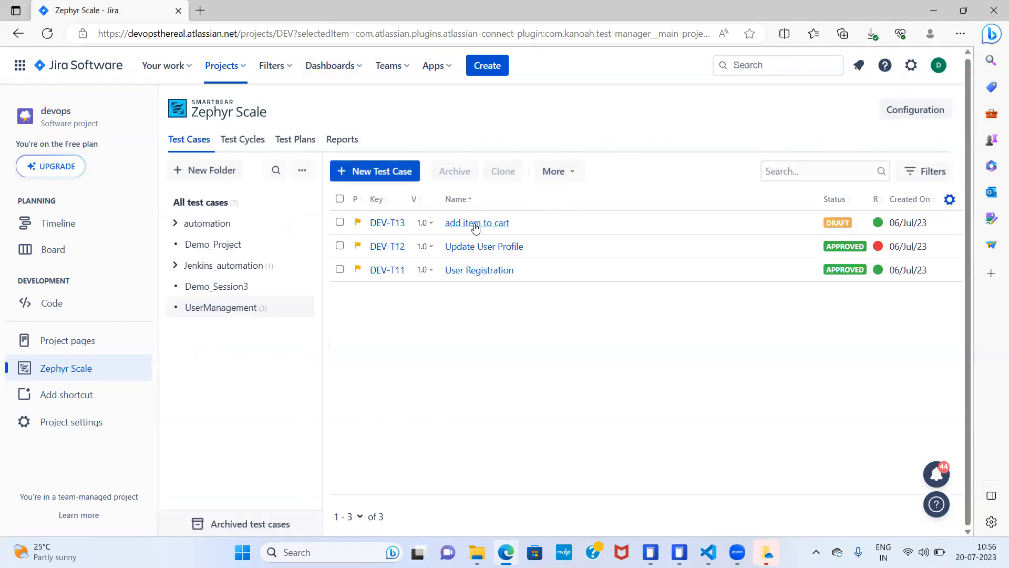
# - Set the status of the "add item to cart" test case in the UserManagement folder to Approved and save it
pyautogui.click(484, 224)
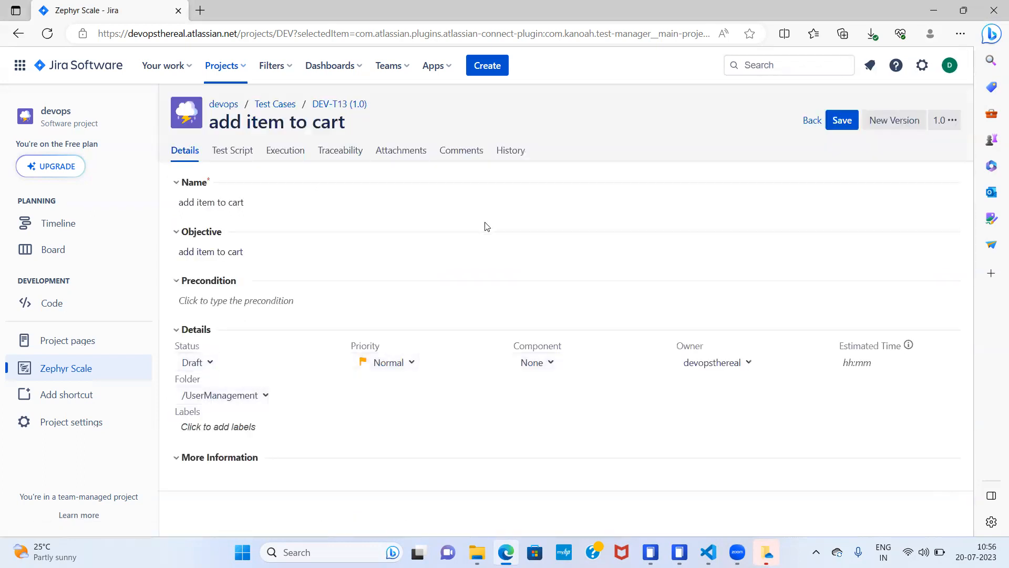
pyautogui.click(206, 364)
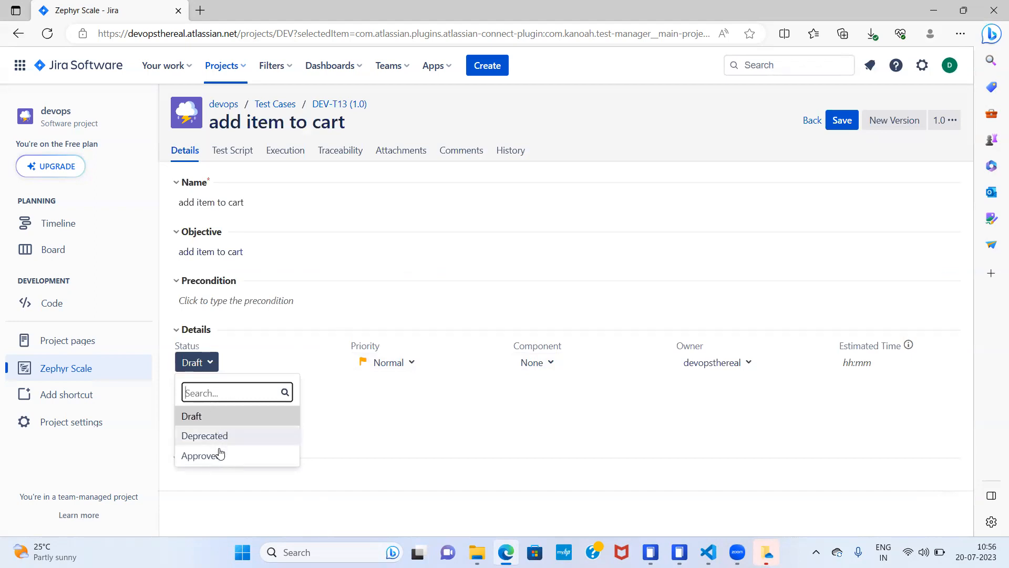
pyautogui.click(602, 403)
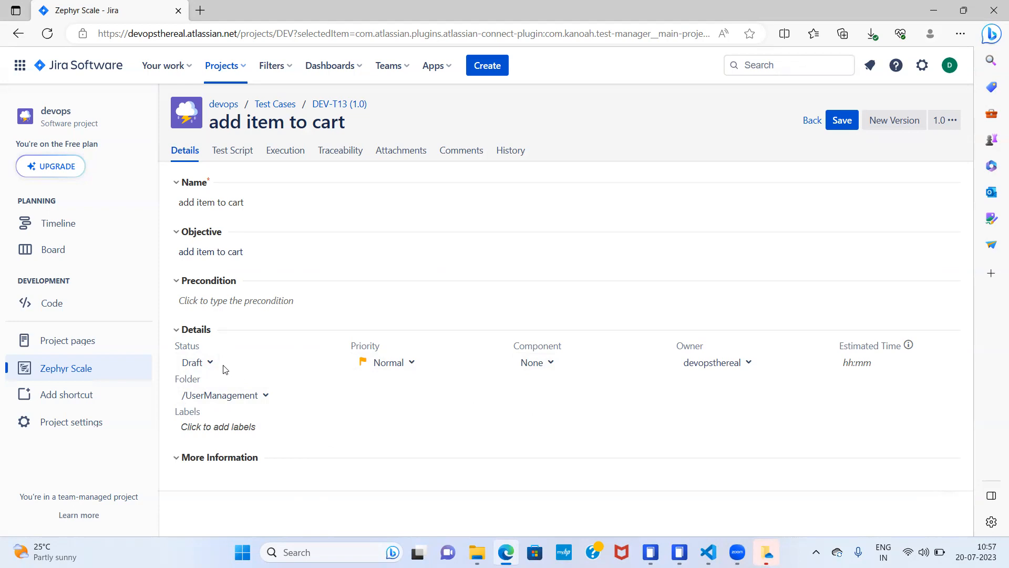
pyautogui.click(209, 363)
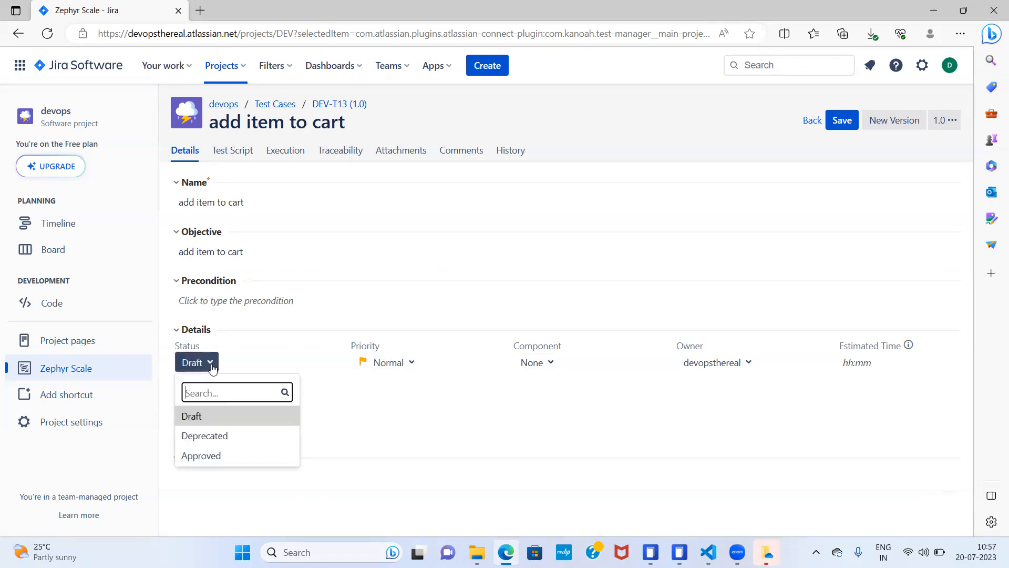
pyautogui.click(209, 456)
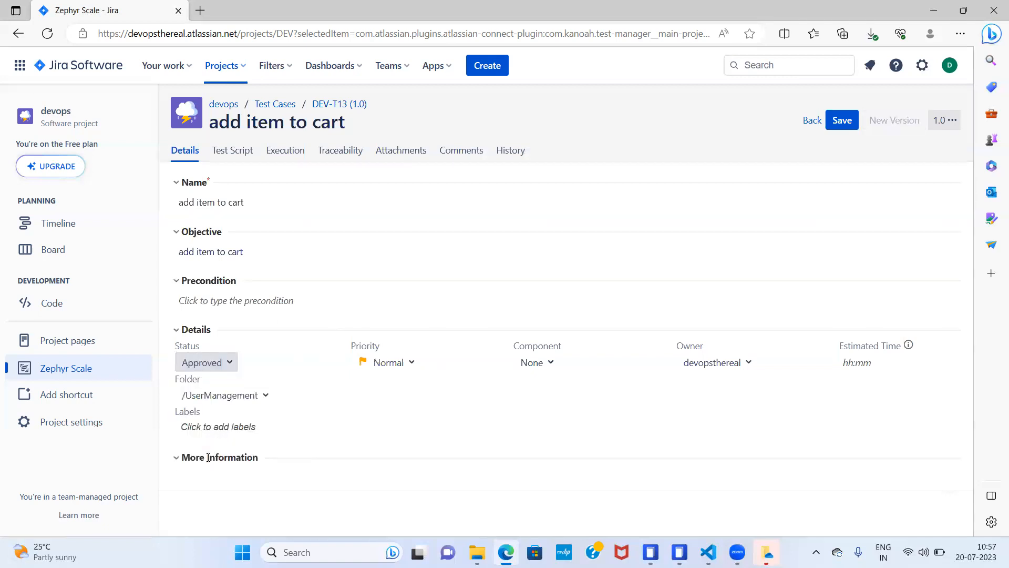
pyautogui.click(843, 124)
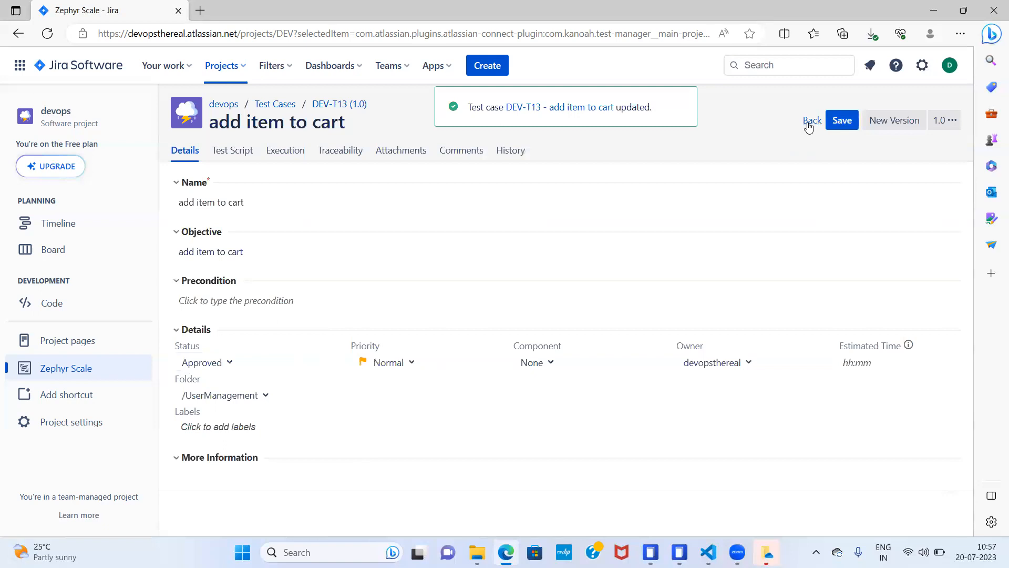
pyautogui.click(811, 124)
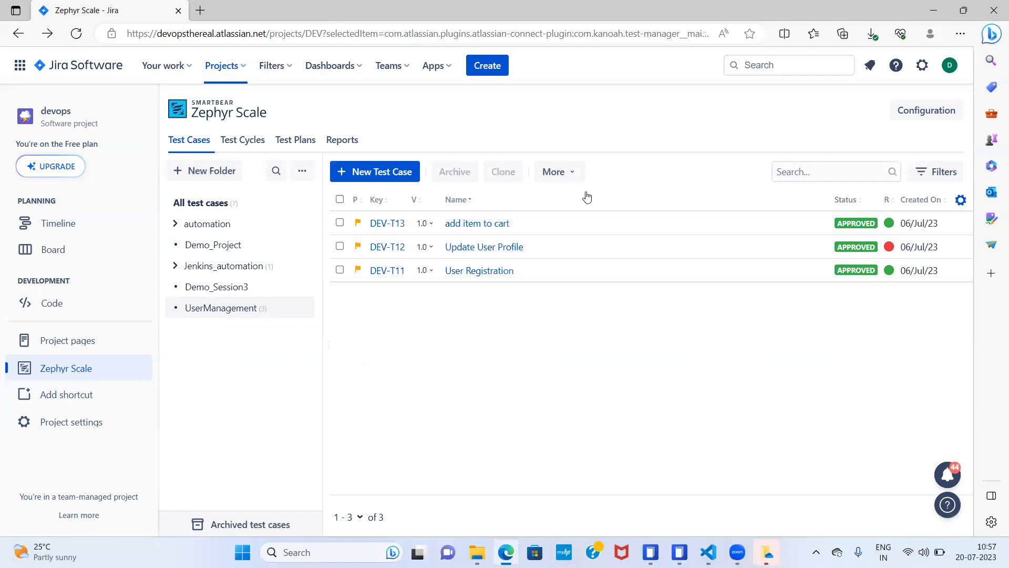
# - Check the status options offered for the "add item to cart" test case and return to the test library
pyautogui.click(483, 223)
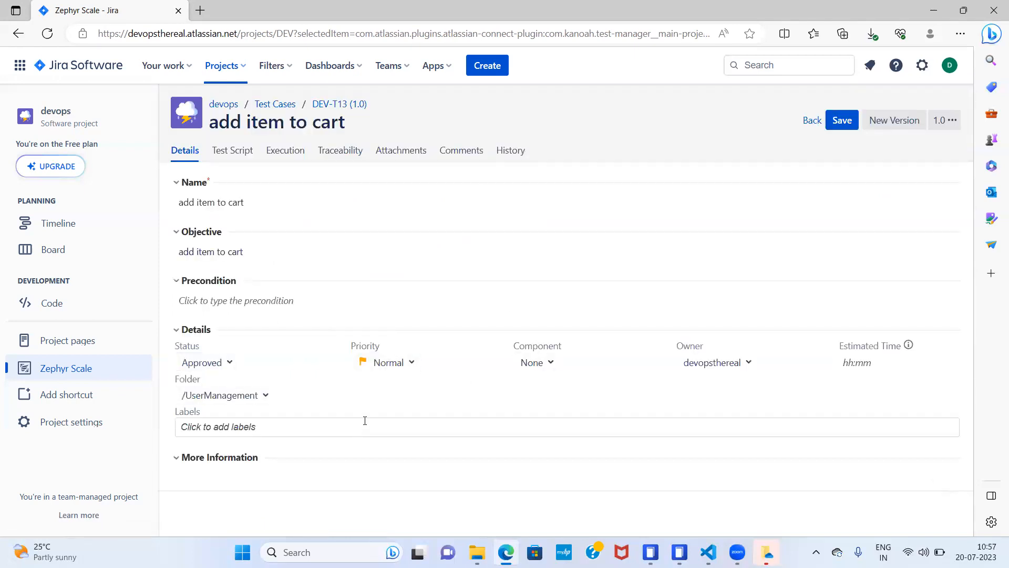
pyautogui.click(231, 363)
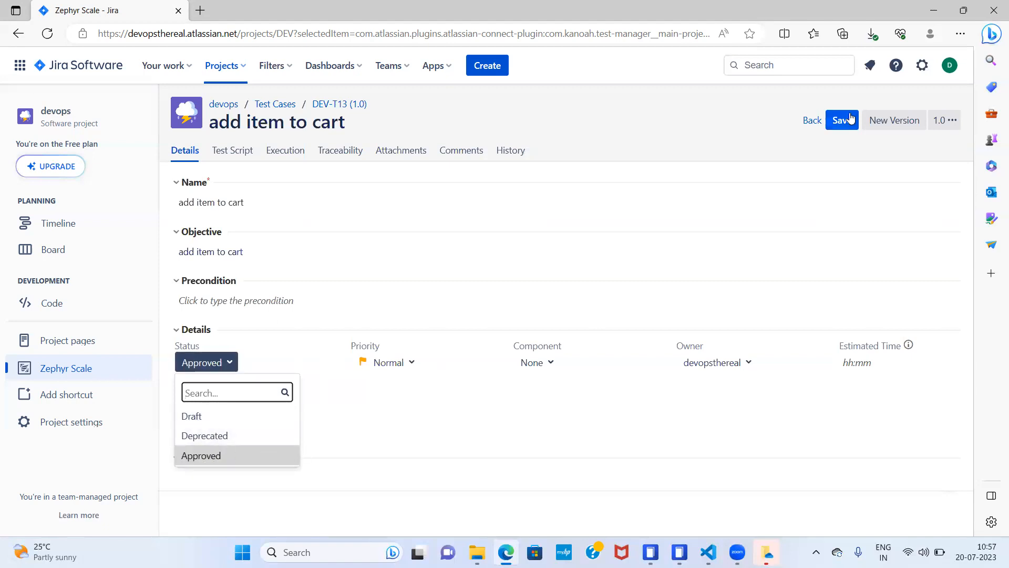
pyautogui.click(811, 120)
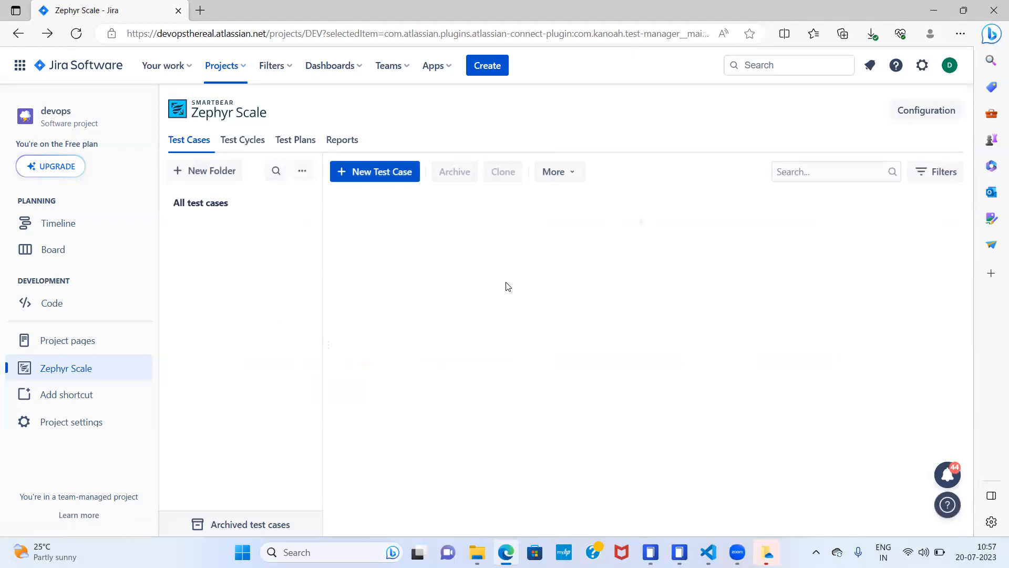
# - Add a custom test case status named Blocked in the Zephyr Scale configuration
pyautogui.click(926, 110)
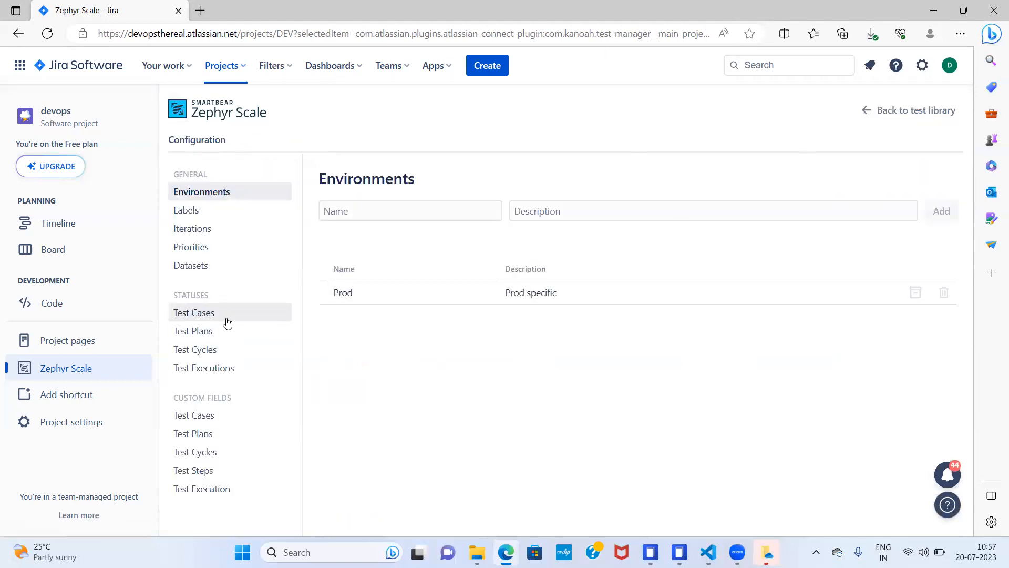
pyautogui.click(211, 322)
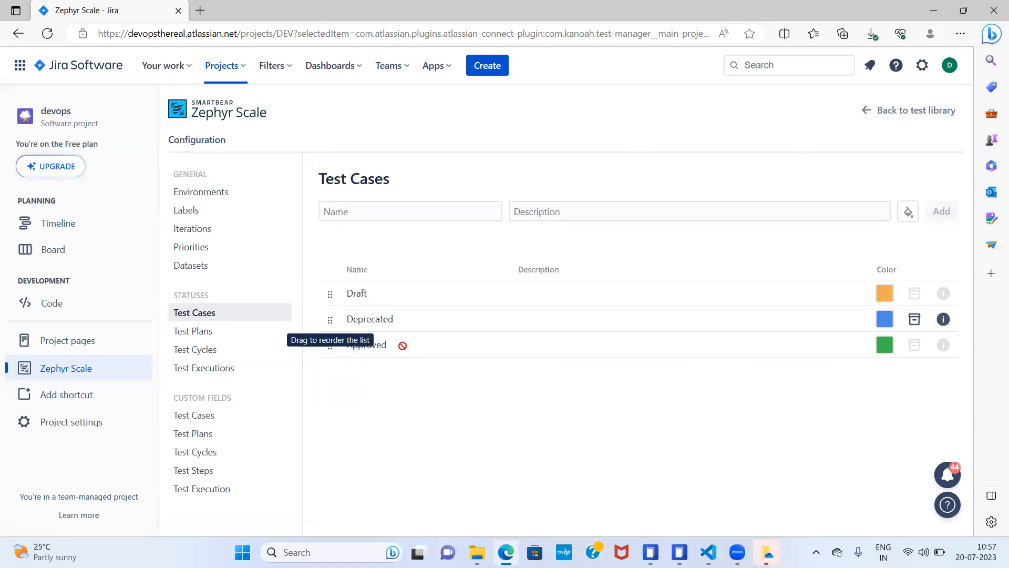
pyautogui.click(410, 210)
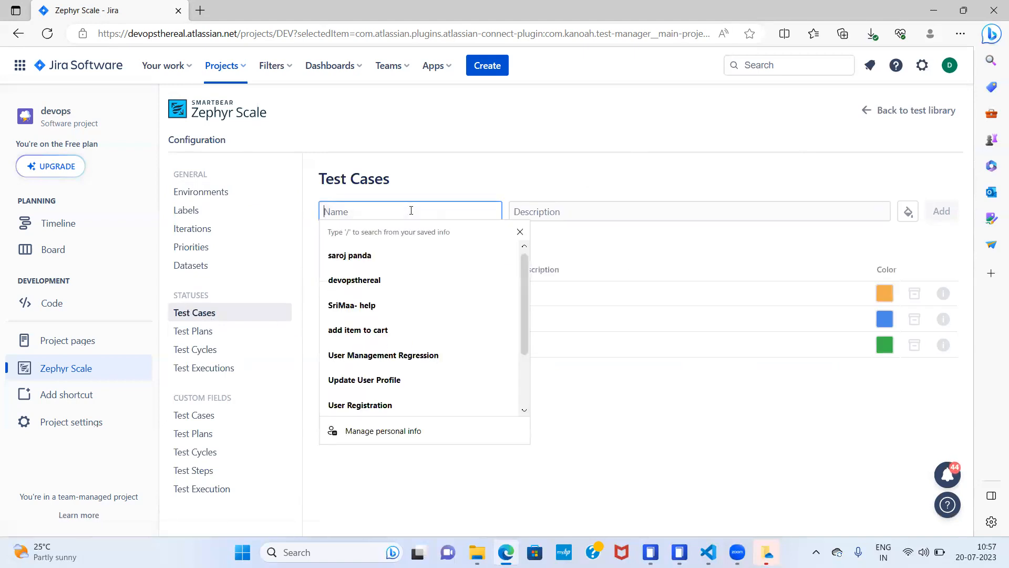
pyautogui.write('Blocked')
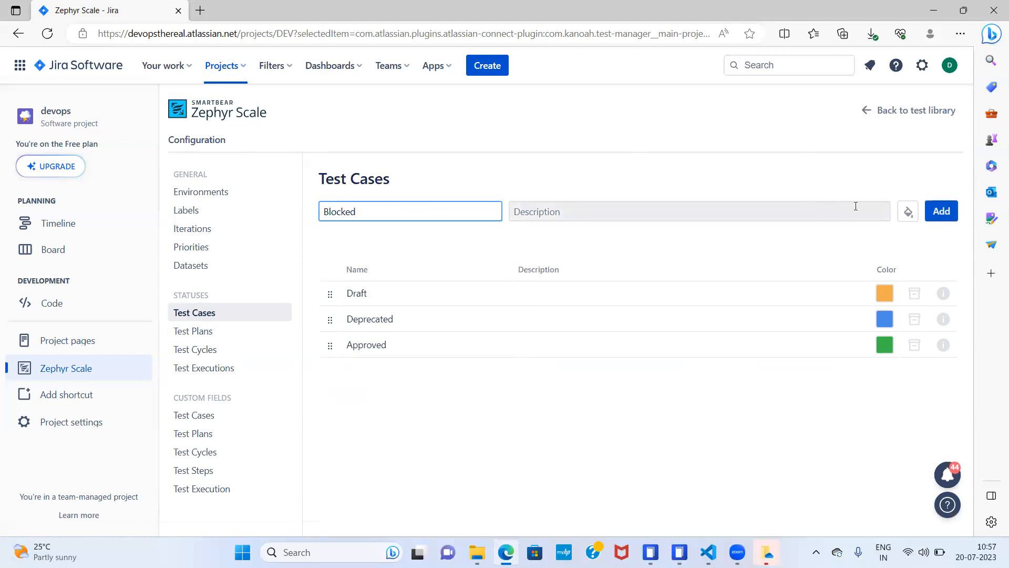
pyautogui.click(941, 211)
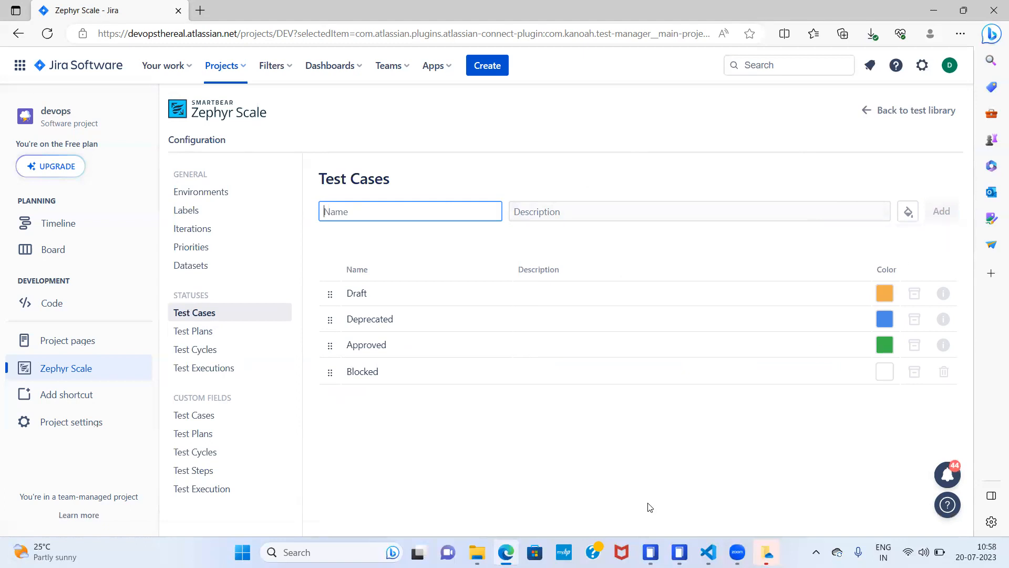
# - Assign the dark red colour to the Blocked test case status and return to the test library
pyautogui.click(886, 372)
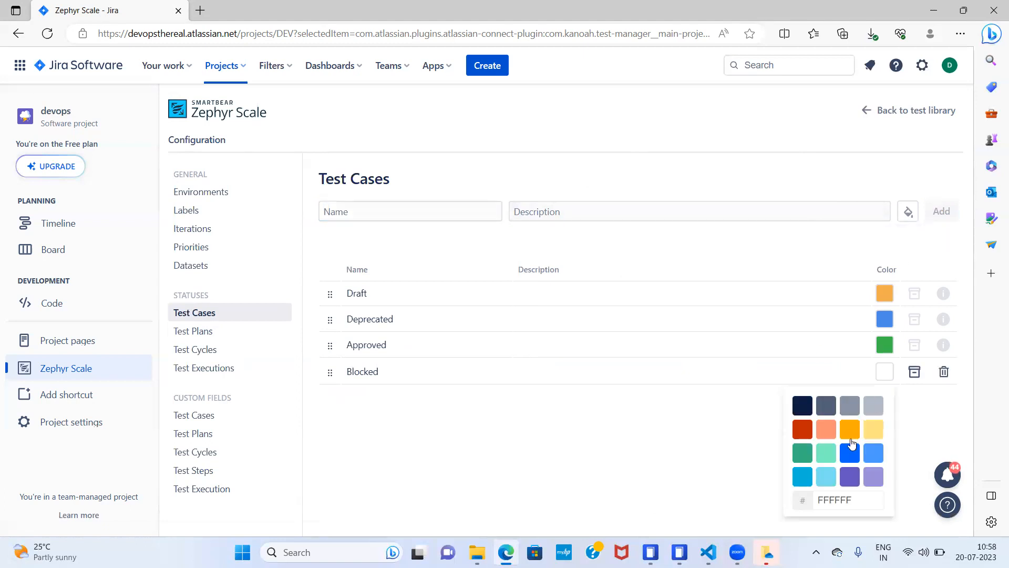
pyautogui.click(803, 430)
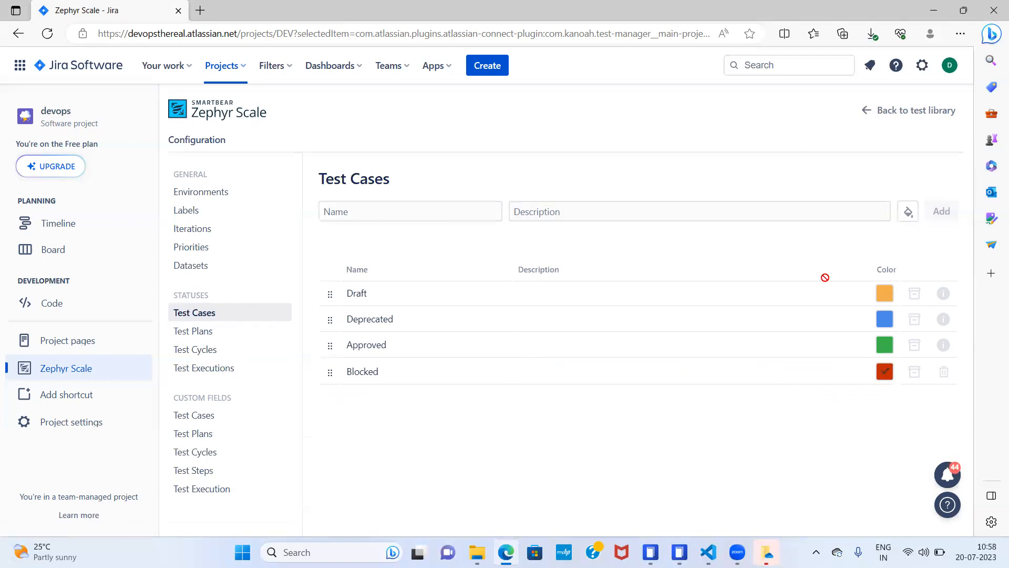
pyautogui.click(920, 111)
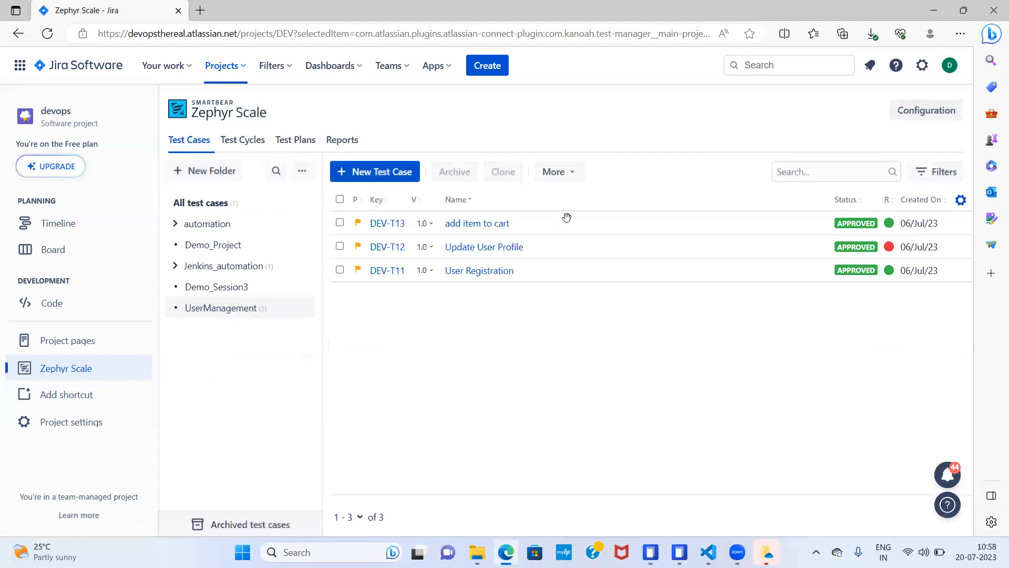
# - Check the status options offered in a new test case form, and discard the form without saving
pyautogui.click(362, 172)
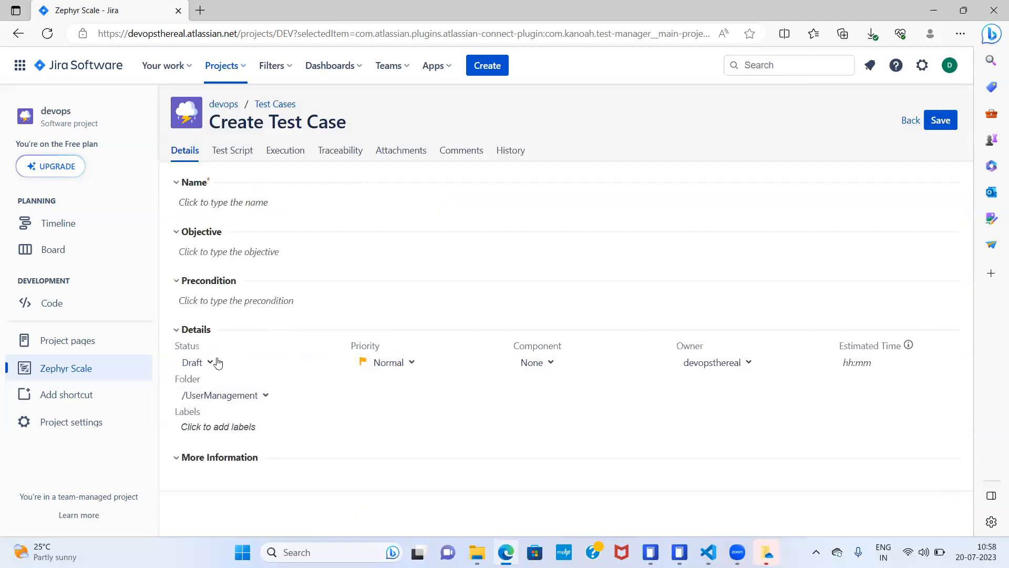
pyautogui.click(208, 363)
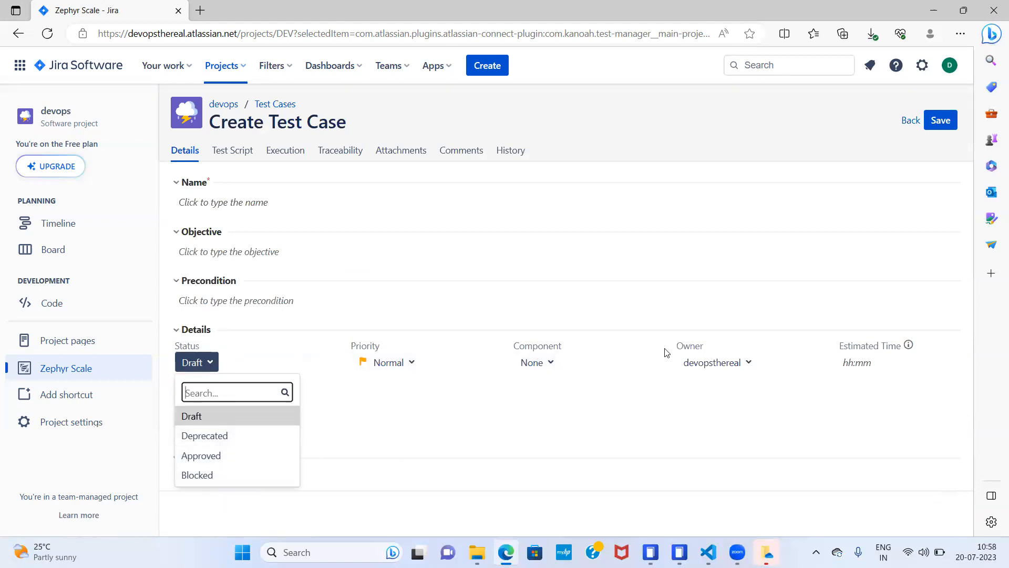
pyautogui.click(911, 121)
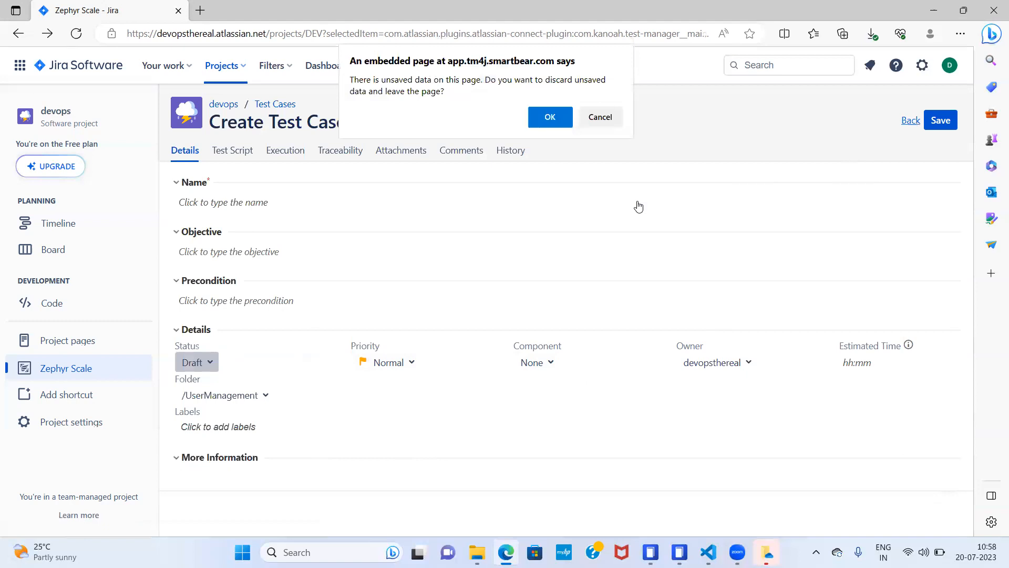
pyautogui.click(556, 118)
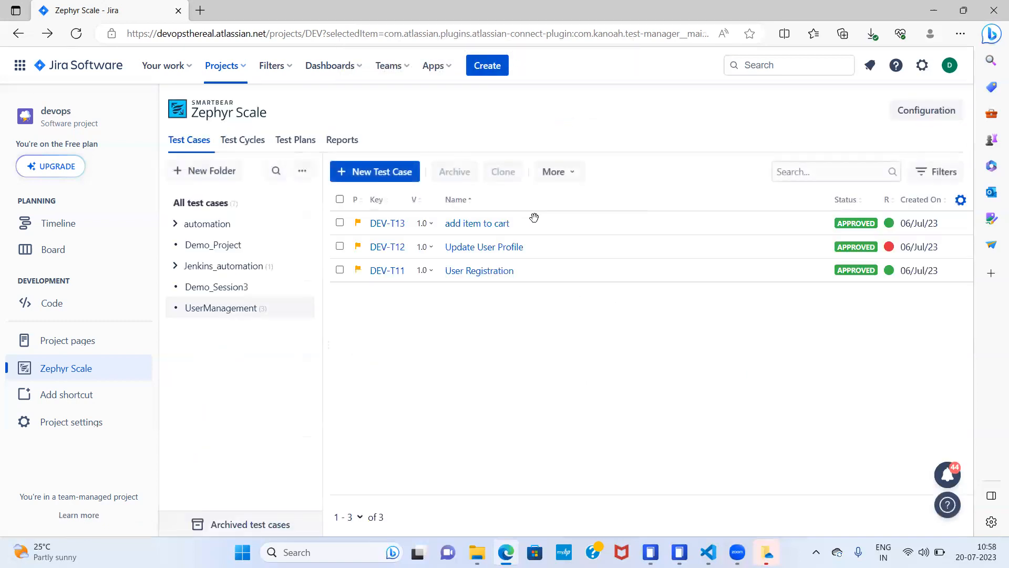
# - Check whether the existing "add item to cart" test case offers the Blocked status, and go back to the test library
pyautogui.click(488, 225)
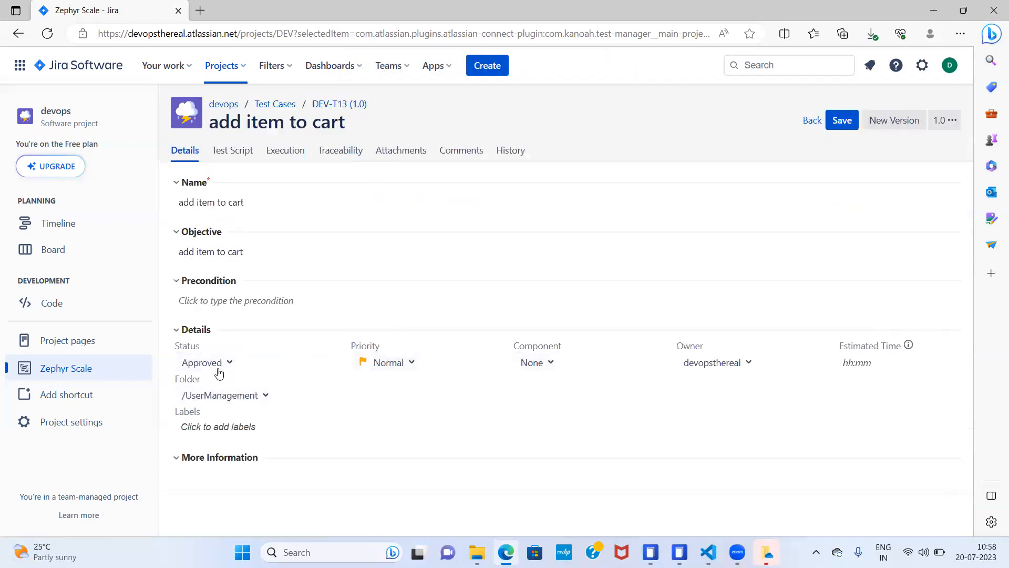
pyautogui.click(228, 364)
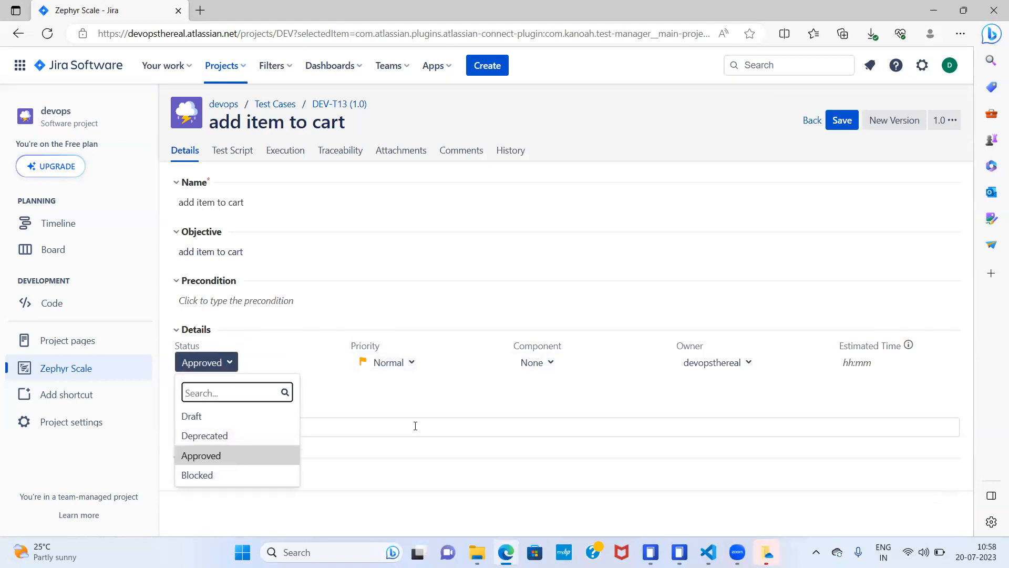
pyautogui.click(416, 426)
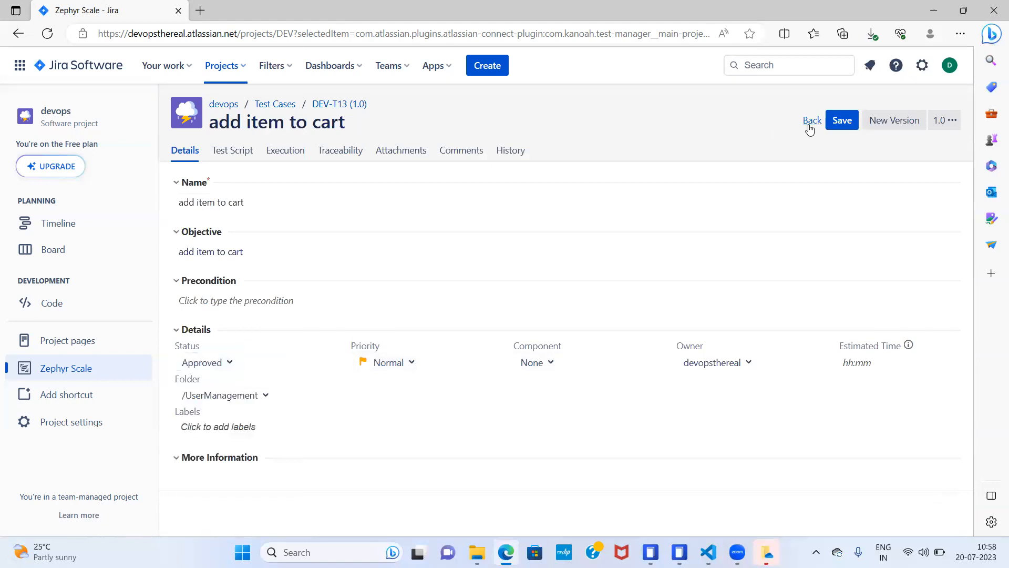
pyautogui.click(811, 123)
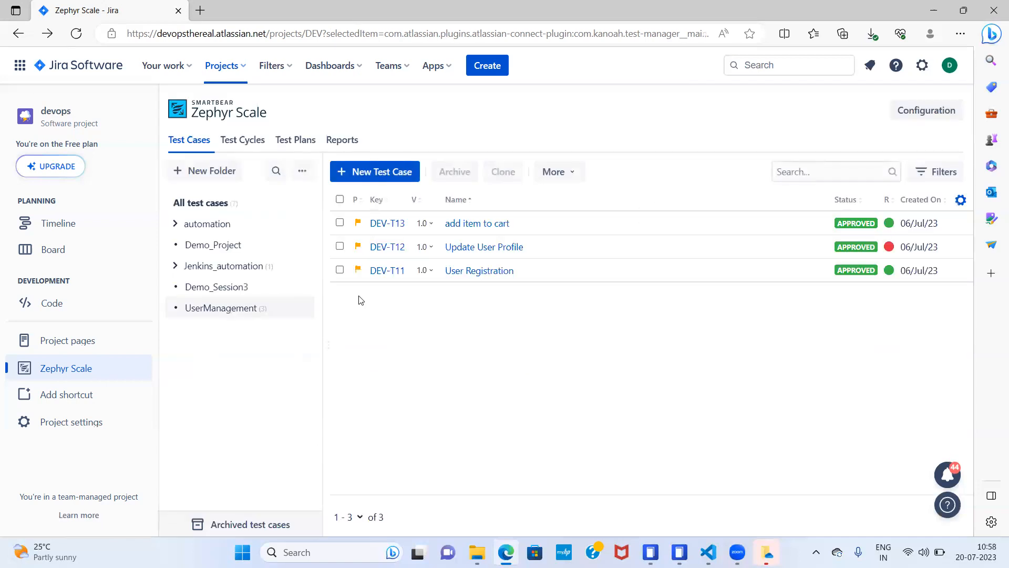
# - Review the test plan and test cycle statuses in the Zephyr Scale configuration, and return to the test library
pyautogui.click(917, 111)
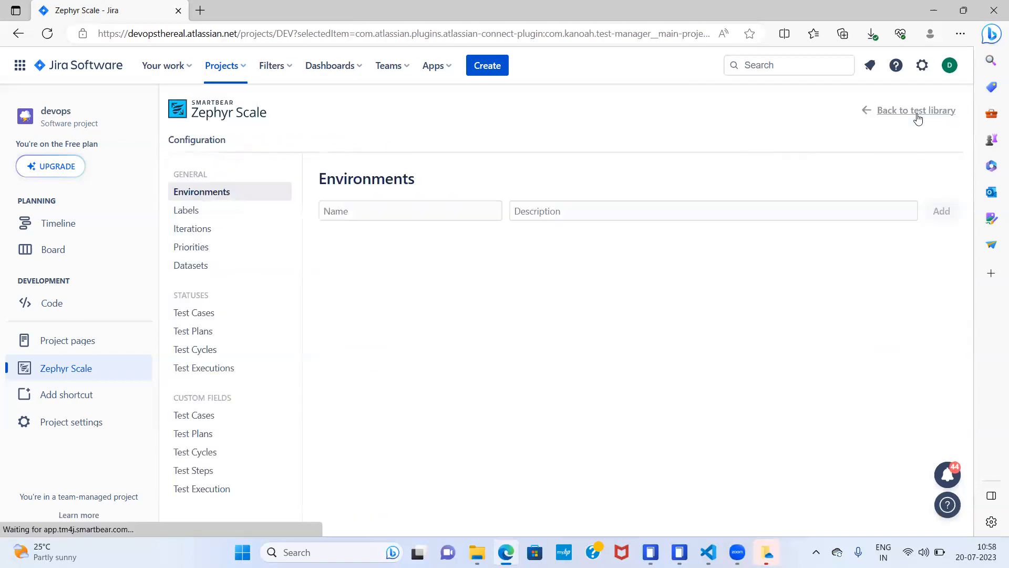
pyautogui.click(209, 337)
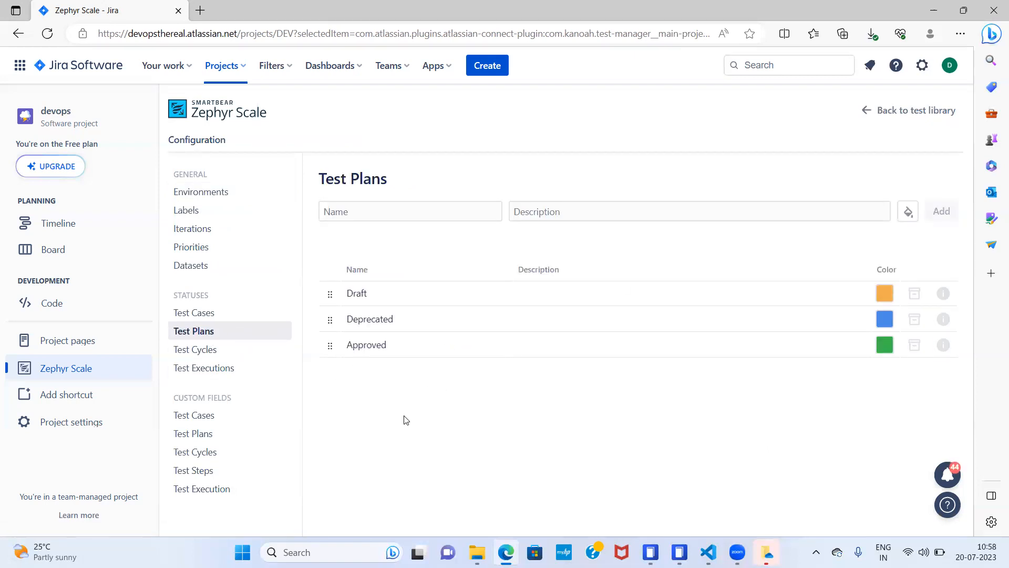
pyautogui.click(204, 353)
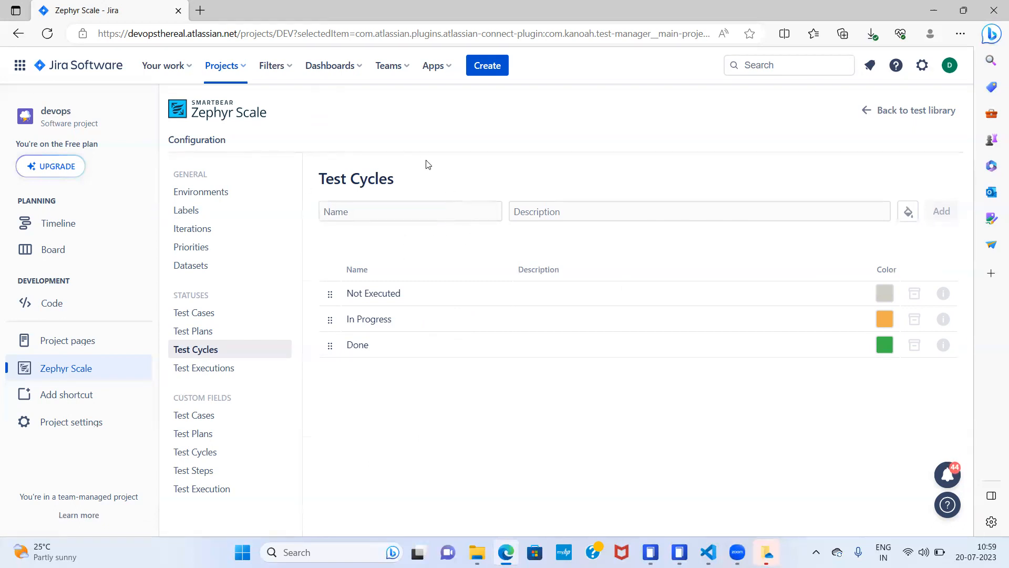
pyautogui.click(869, 109)
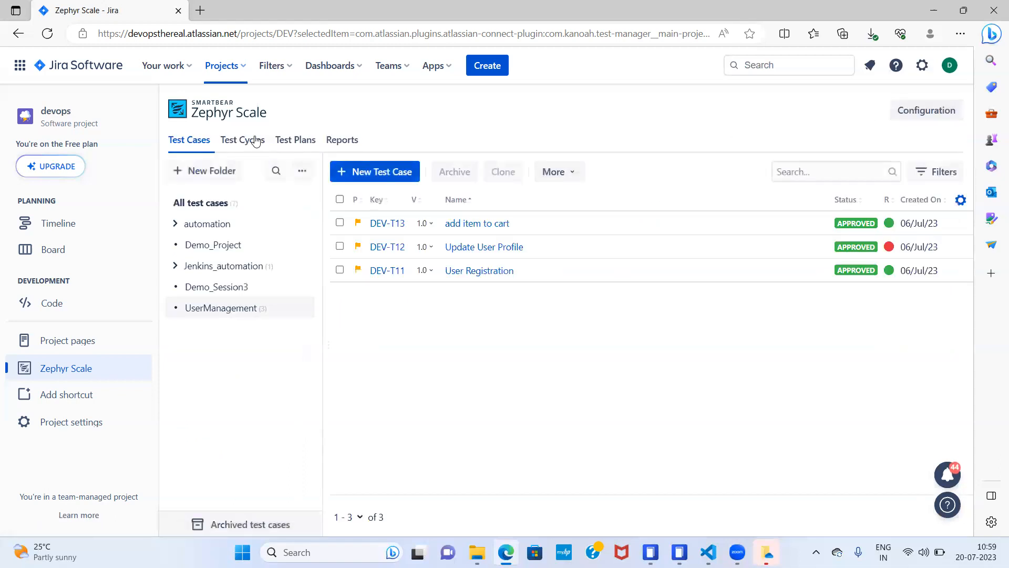
# - Check the status options of the User Management Regression test cycle, and go back to the test cycle list
pyautogui.click(265, 145)
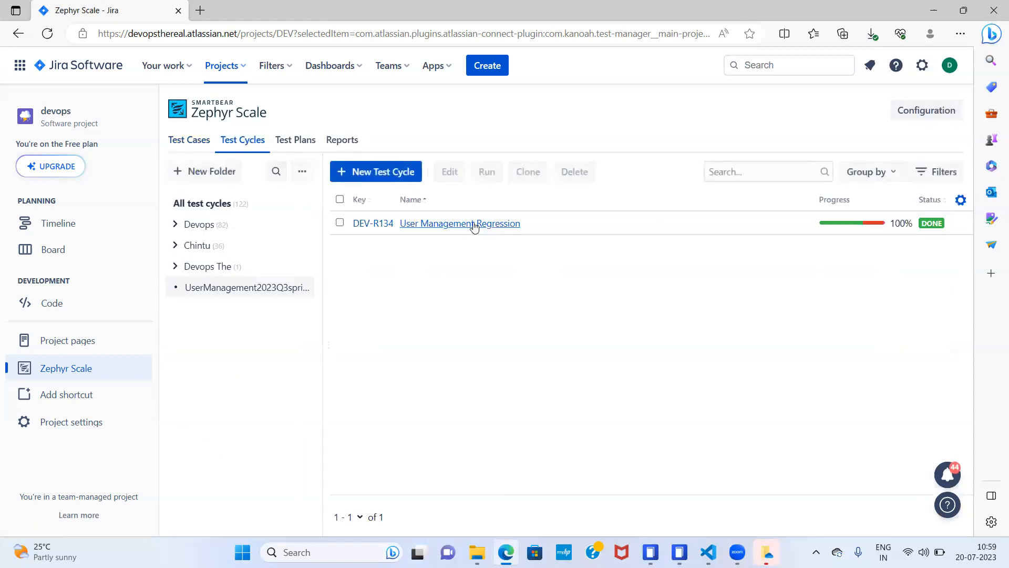
pyautogui.click(484, 224)
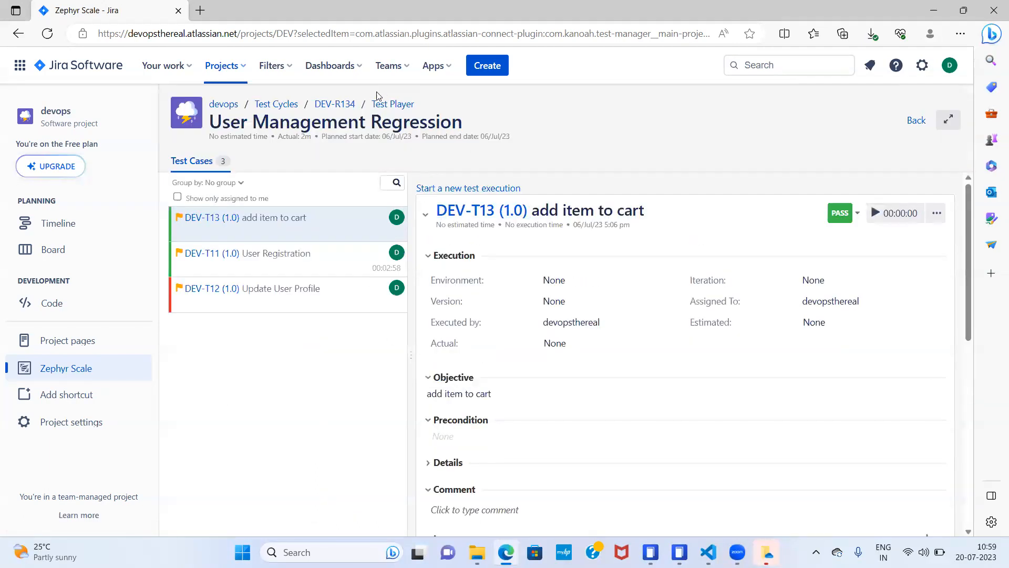
pyautogui.click(335, 104)
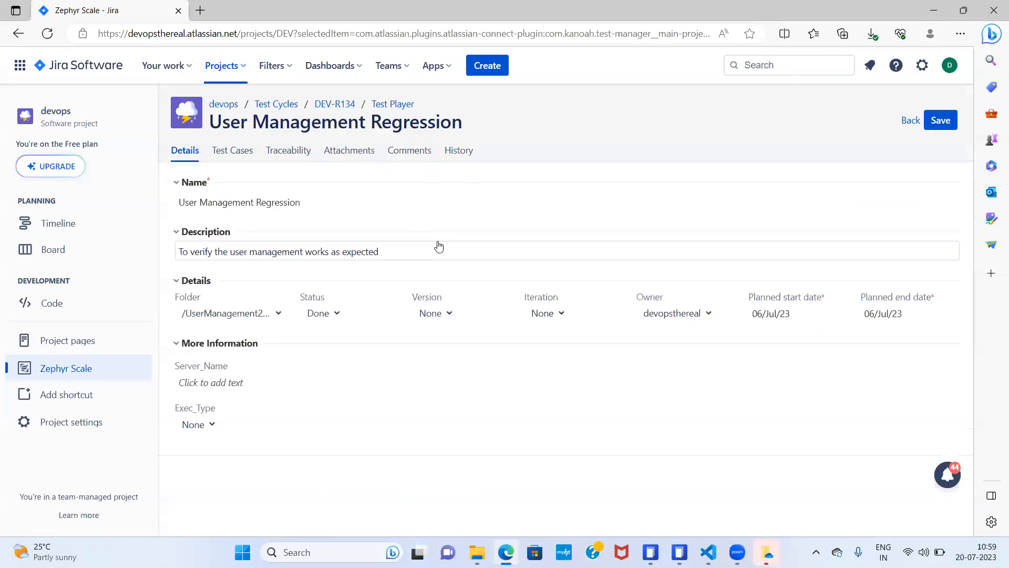
pyautogui.click(345, 315)
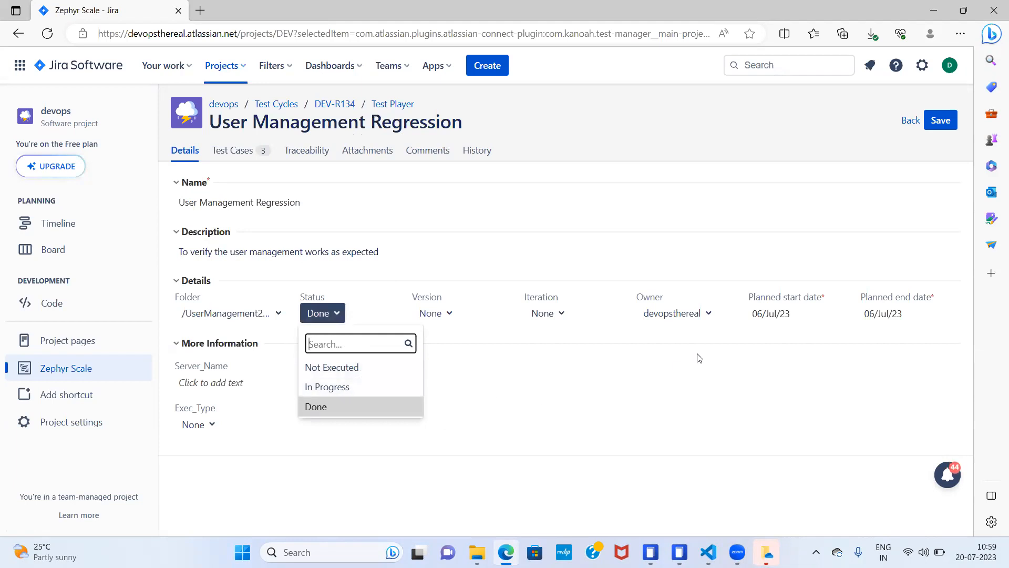
pyautogui.click(911, 121)
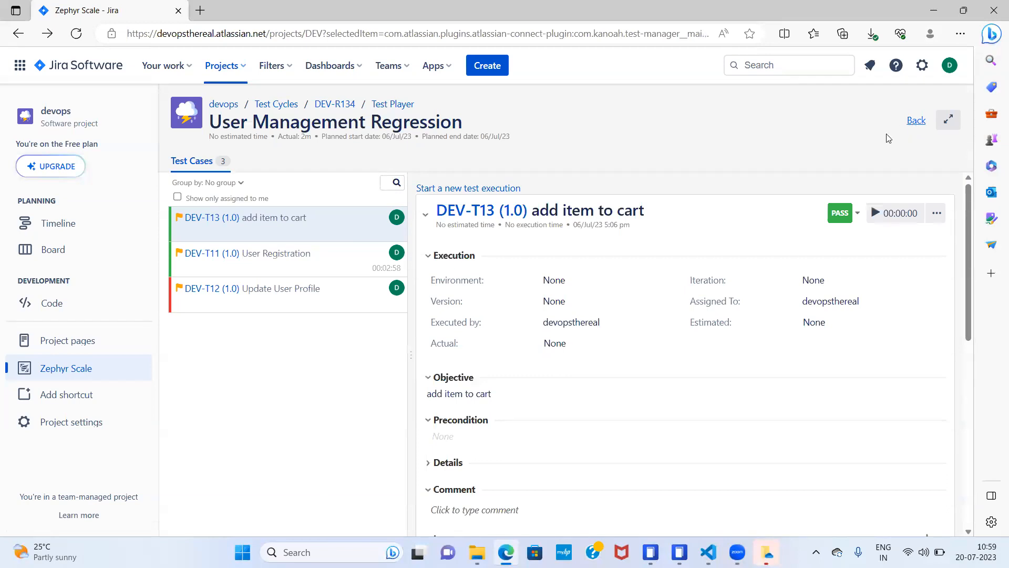
pyautogui.click(915, 121)
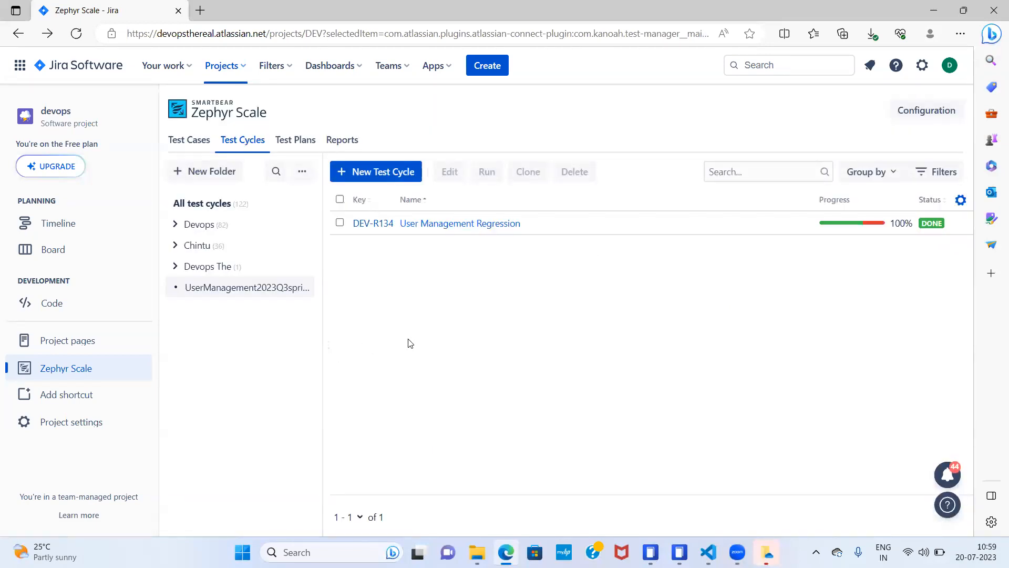
# - Add a custom test cycle status named Blocked in the configuration, and return to the test library
pyautogui.click(917, 108)
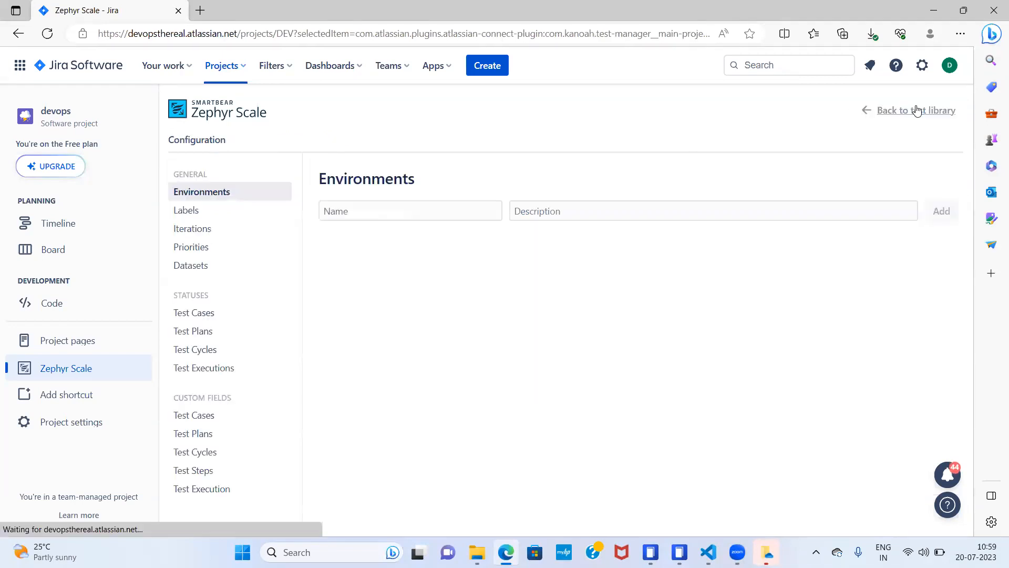
pyautogui.click(197, 340)
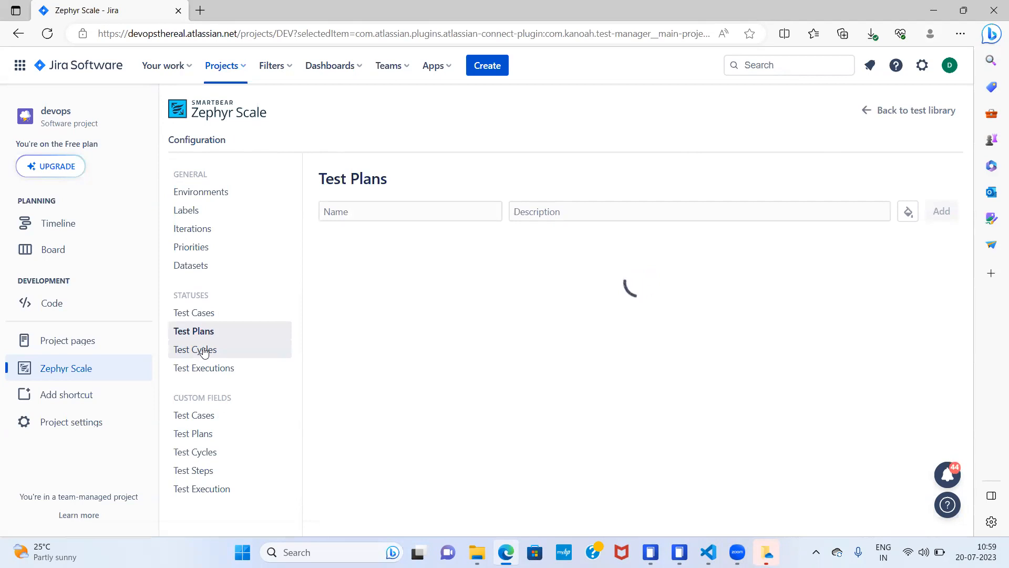
pyautogui.click(204, 352)
pyautogui.click(378, 211)
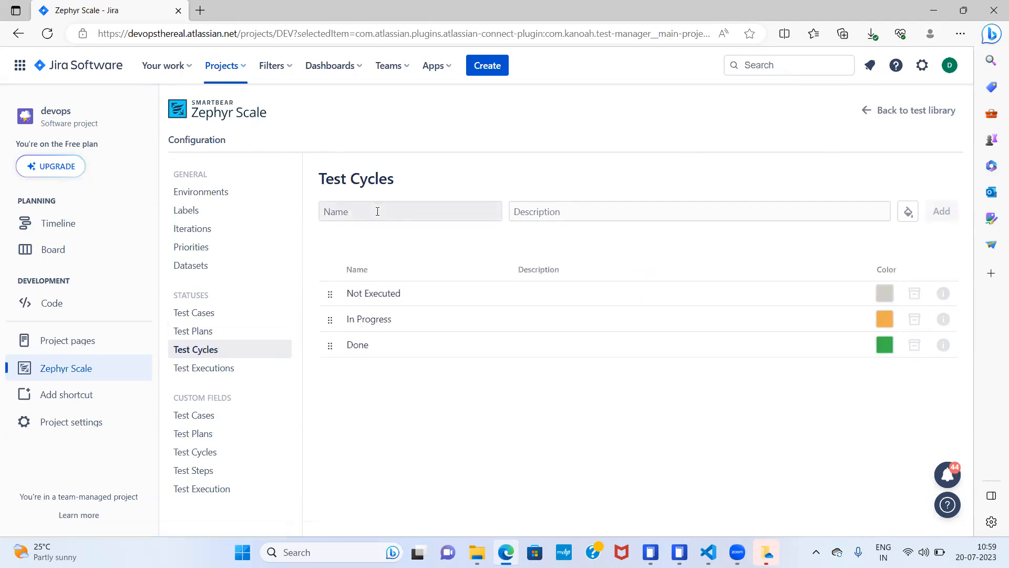
pyautogui.write('Blocked')
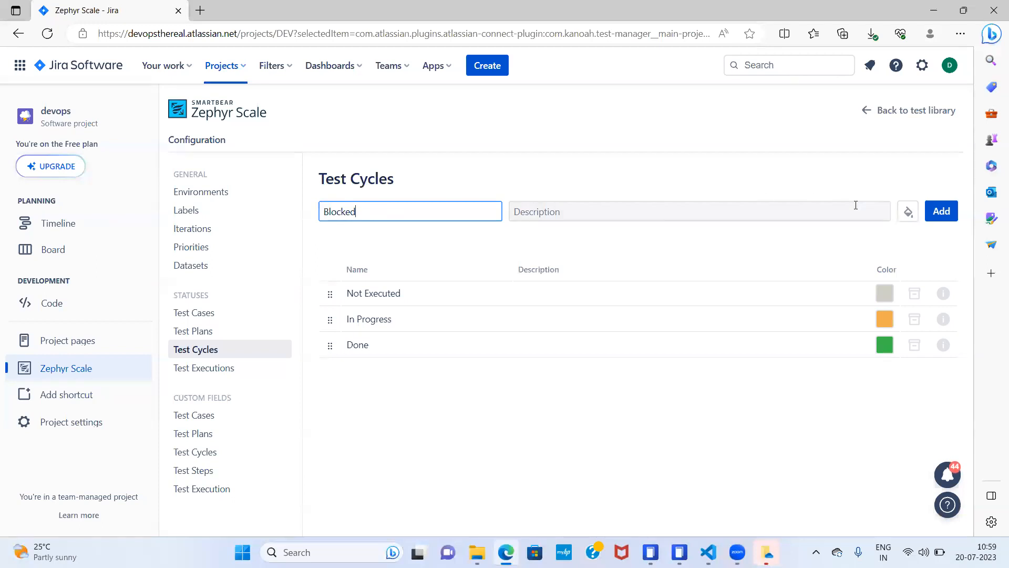
pyautogui.click(940, 211)
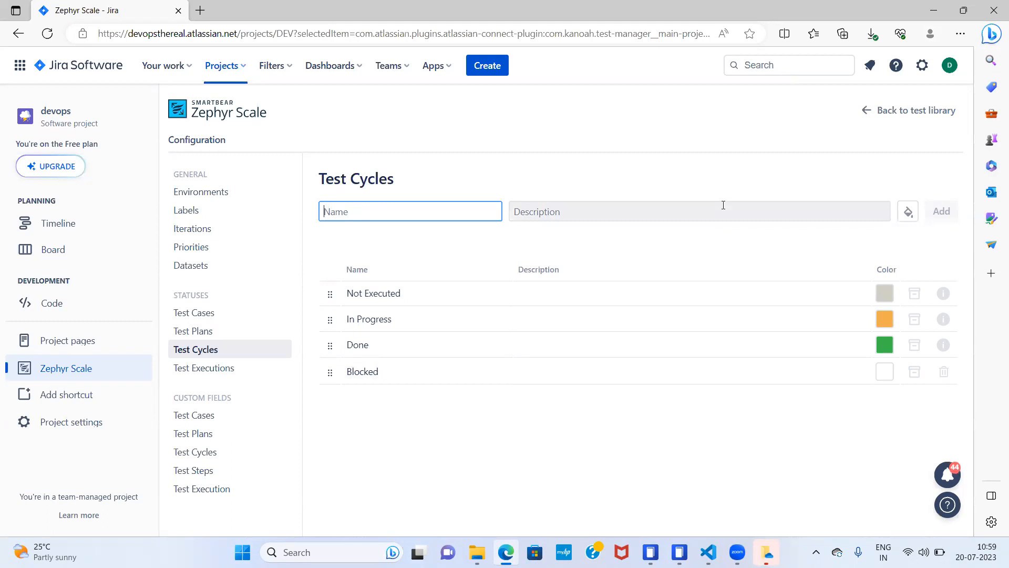
pyautogui.click(913, 117)
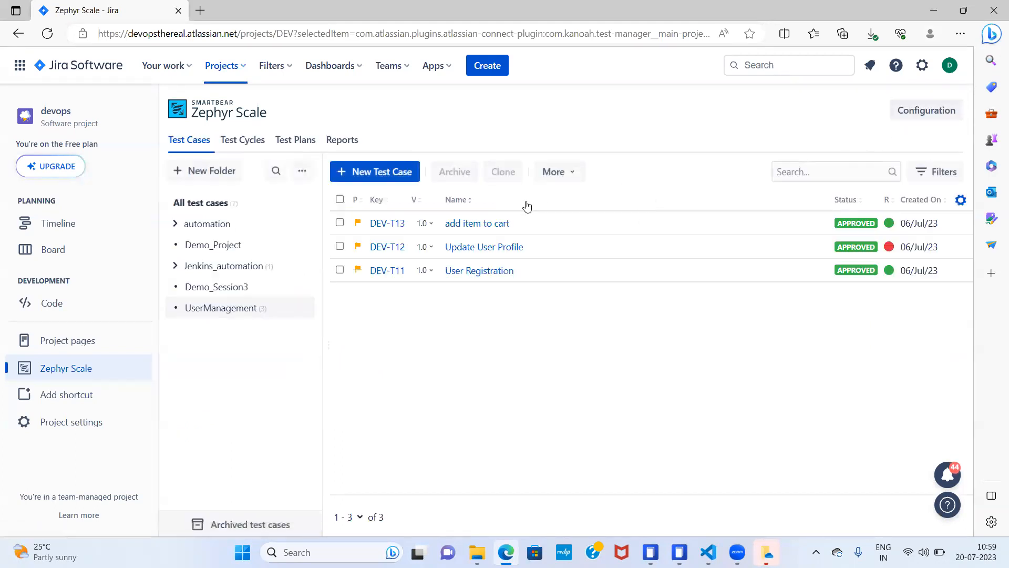
# - View the details of a new test cycle form, and discard the form without saving
pyautogui.click(253, 142)
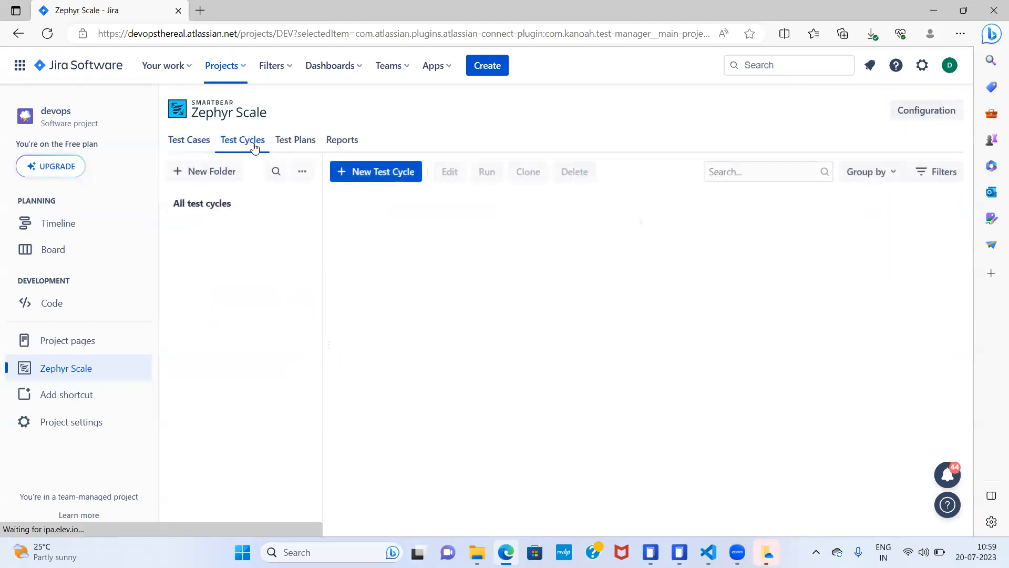
pyautogui.click(373, 171)
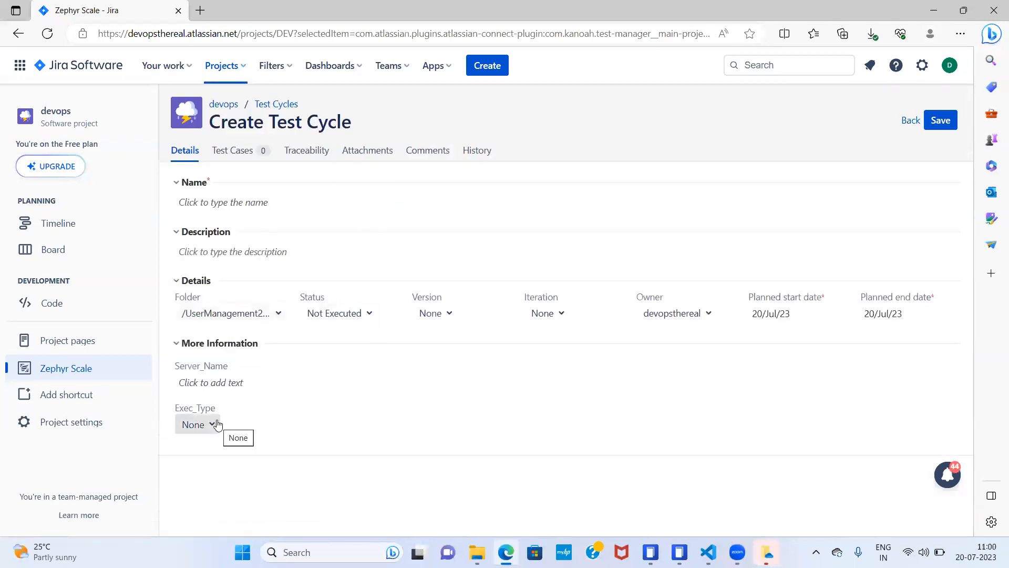
pyautogui.click(910, 124)
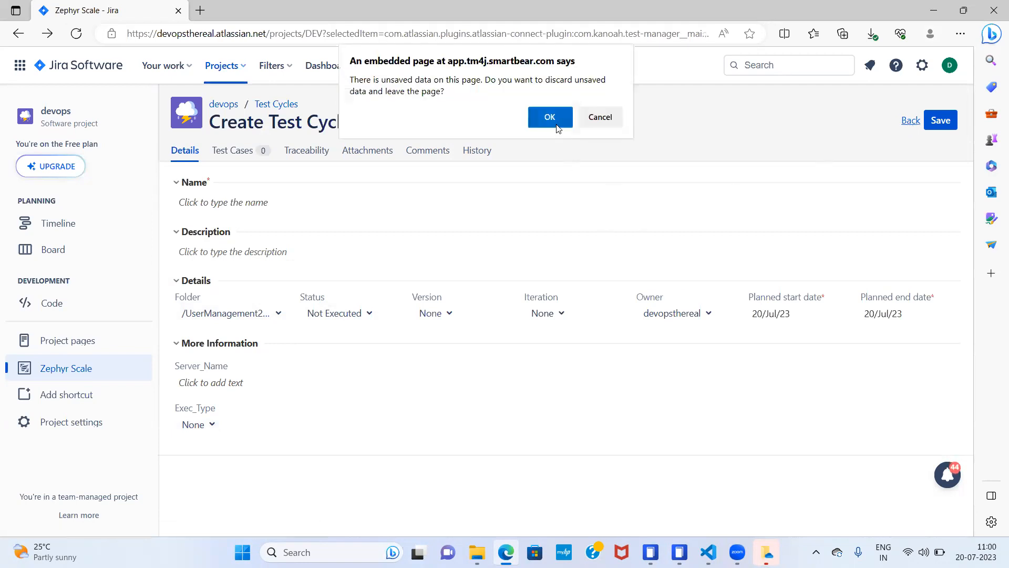
pyautogui.click(550, 118)
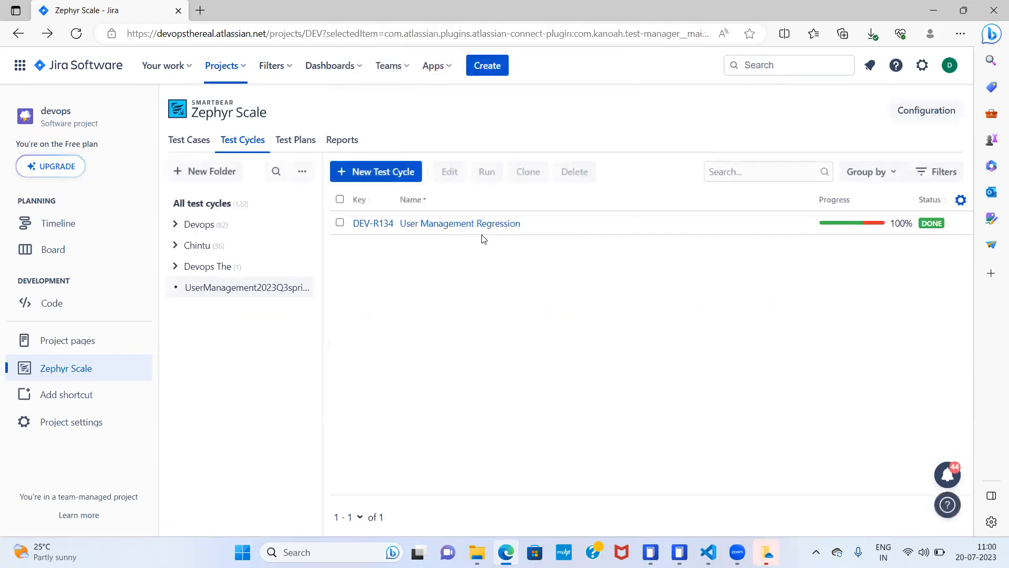
# - Try the Blocked status on the User Management Regression test cycle, and discard the change to return to the cycle list
pyautogui.click(480, 223)
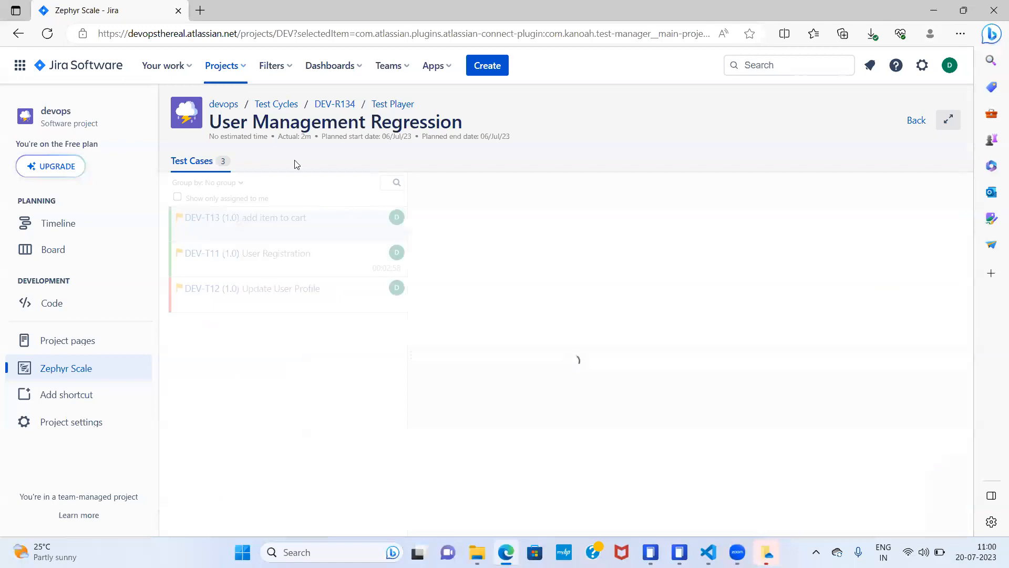
pyautogui.click(337, 106)
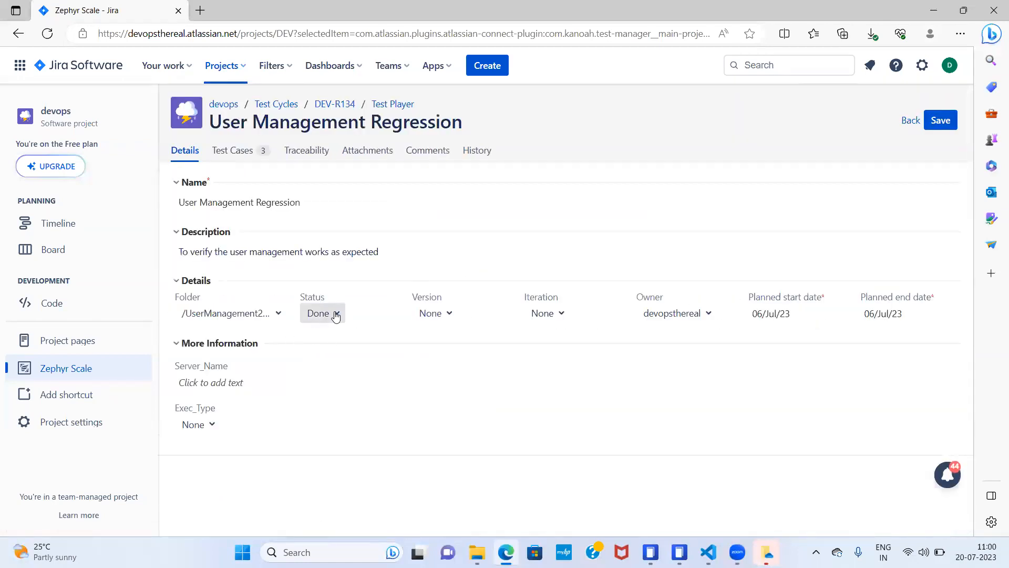
pyautogui.click(334, 313)
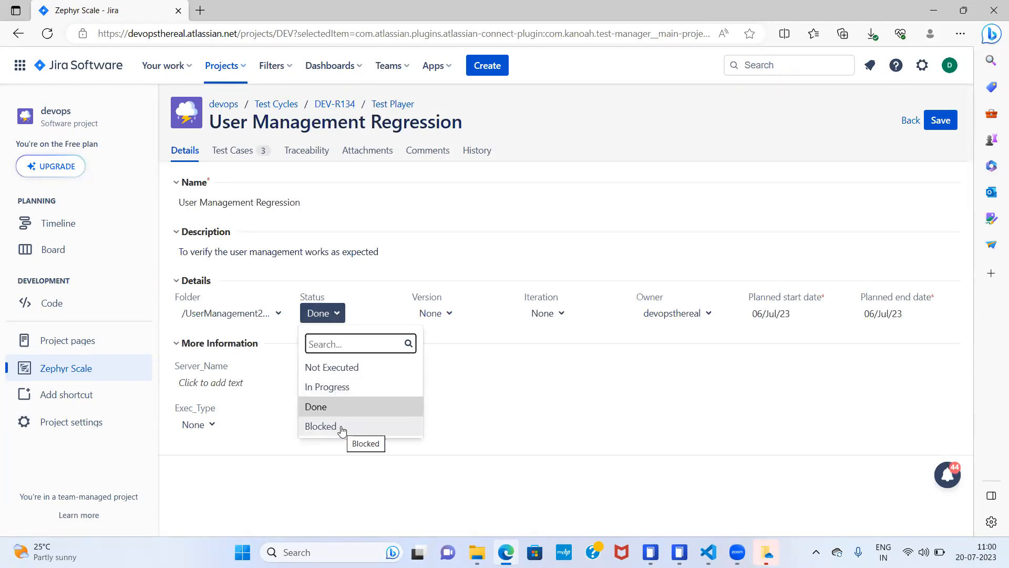
pyautogui.click(338, 426)
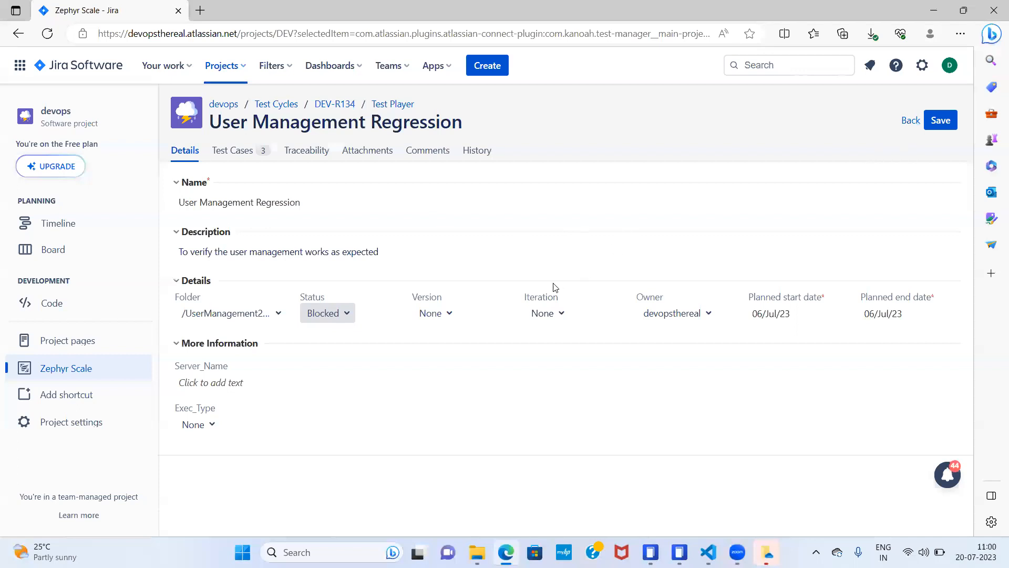
pyautogui.click(911, 122)
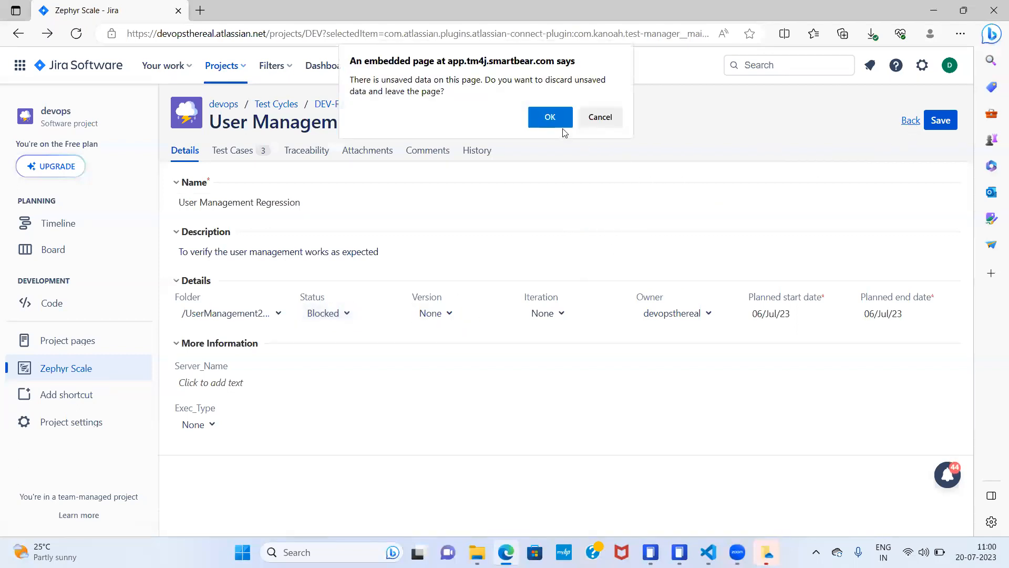
pyautogui.click(551, 116)
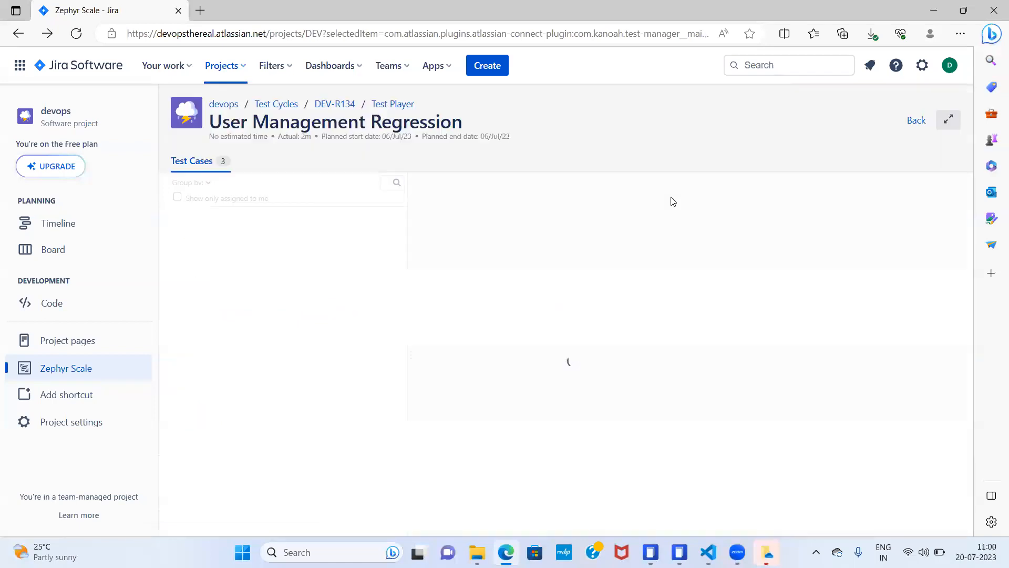
pyautogui.click(913, 122)
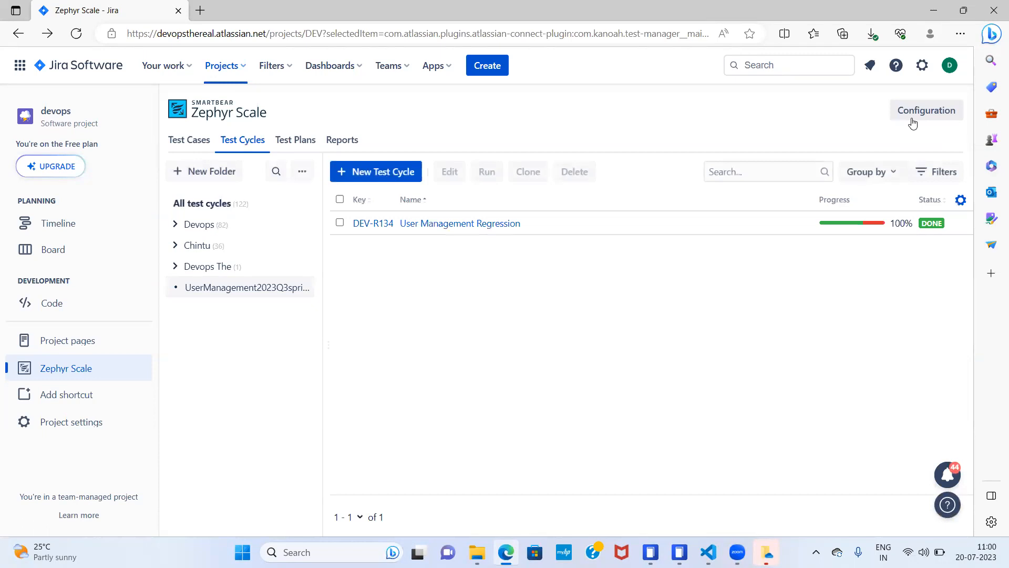
# - Look at the Labels configuration and the Labels field of the "add item to cart" test case, and return to the test library
pyautogui.click(925, 112)
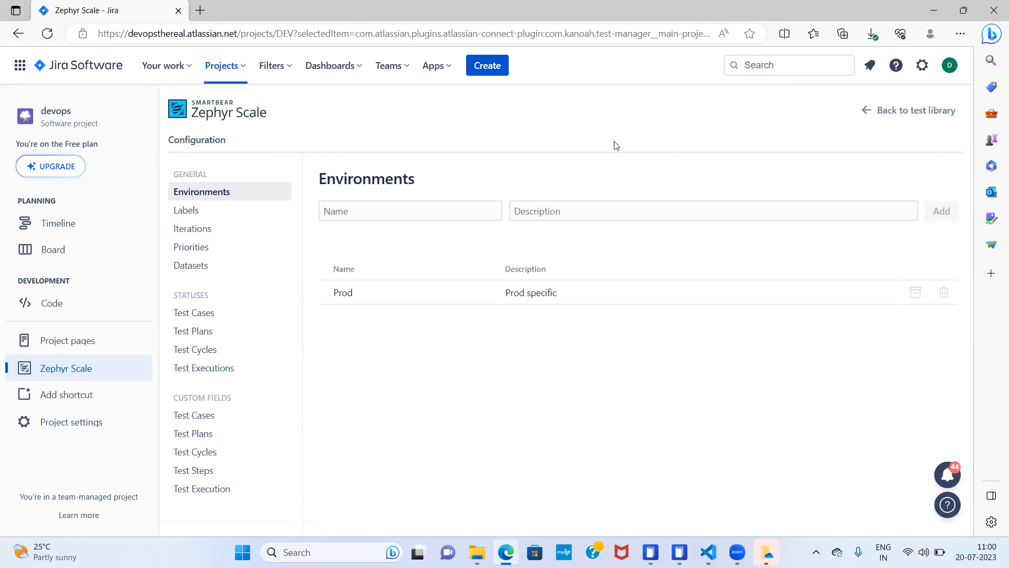
pyautogui.click(182, 212)
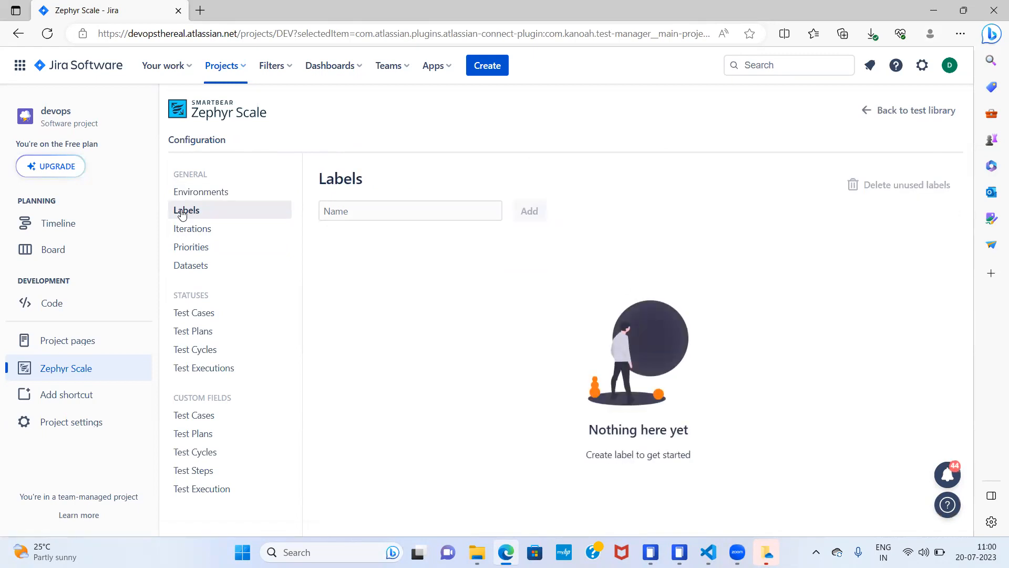
pyautogui.click(867, 112)
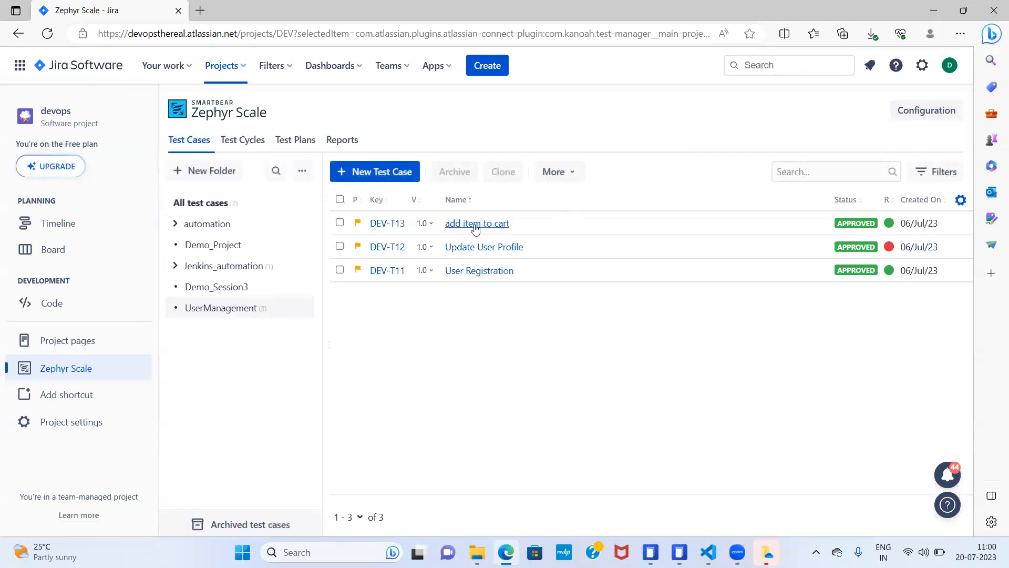
pyautogui.click(474, 226)
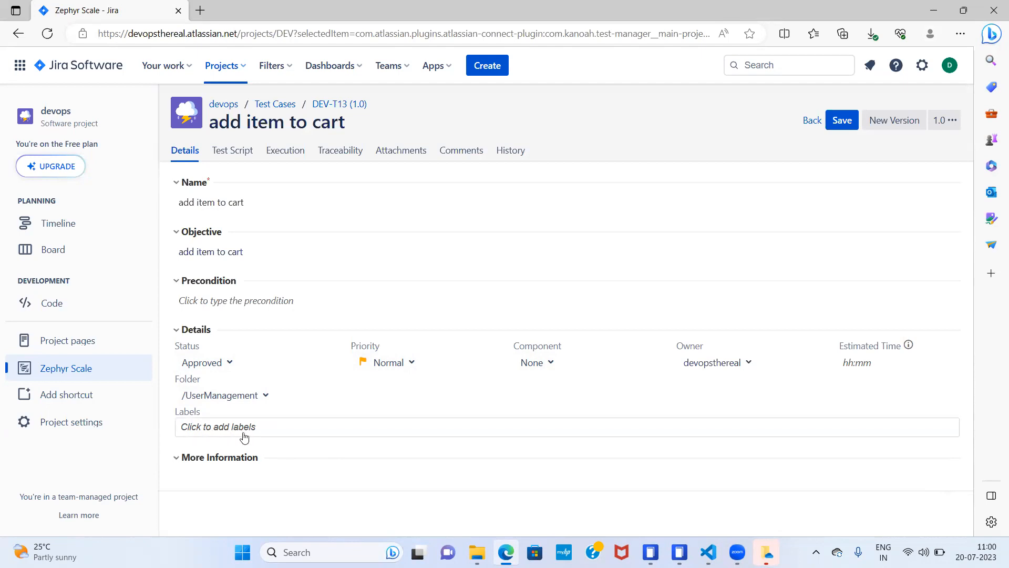
pyautogui.click(811, 120)
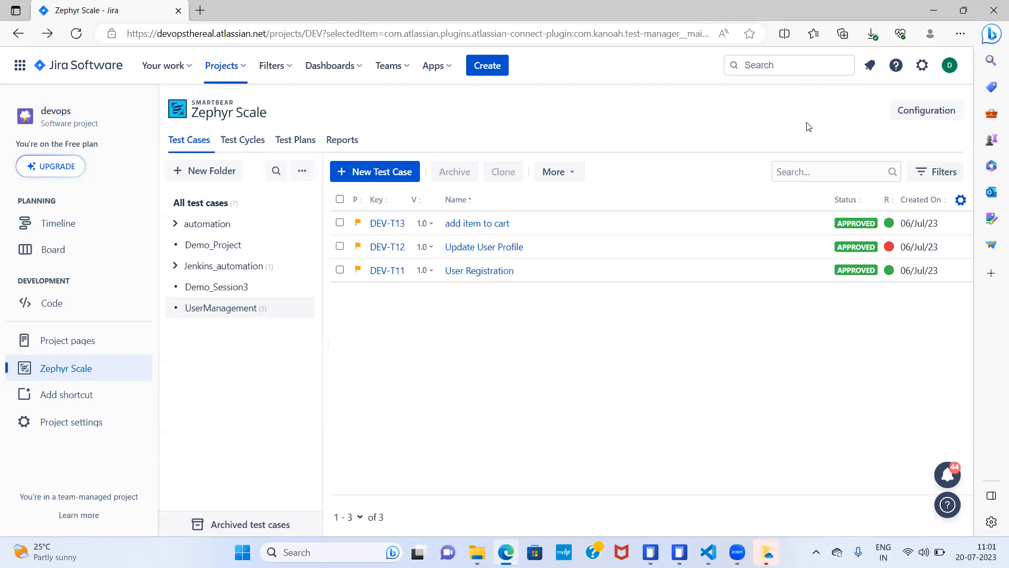
# - Add a label named Functional in the Labels configuration, and return to the test library
pyautogui.click(928, 111)
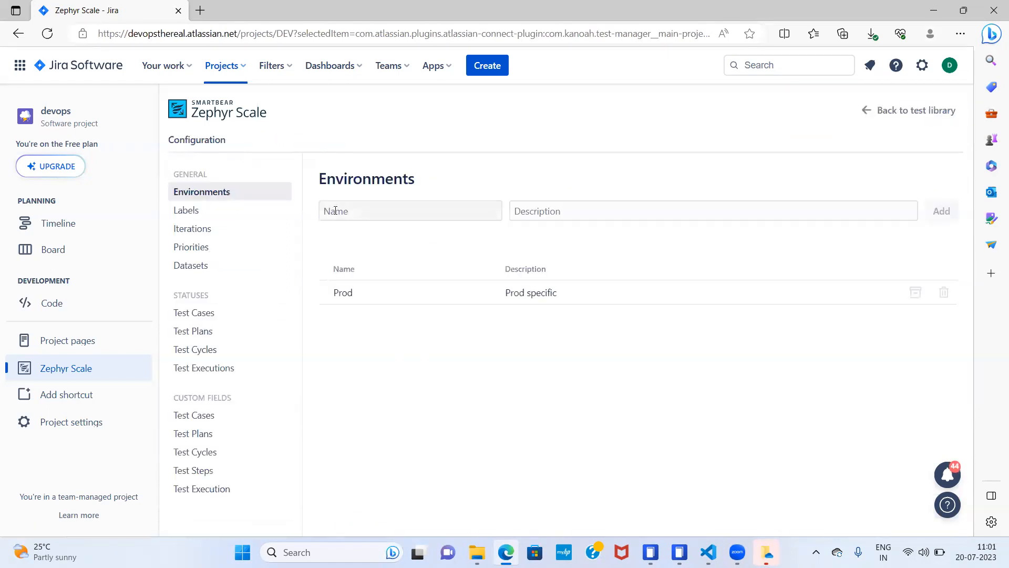
pyautogui.click(193, 211)
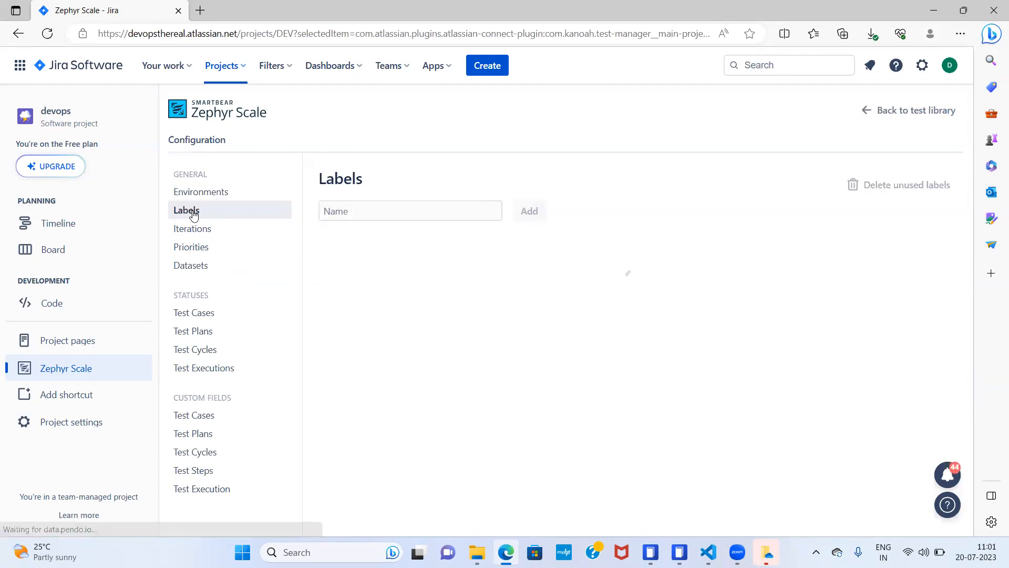
pyautogui.click(410, 210)
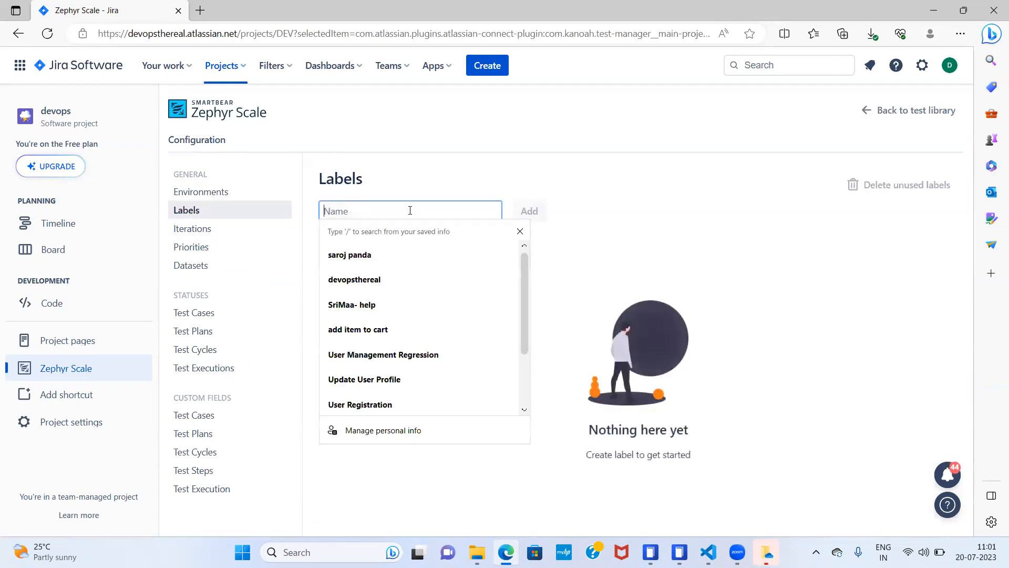
pyautogui.write('F')
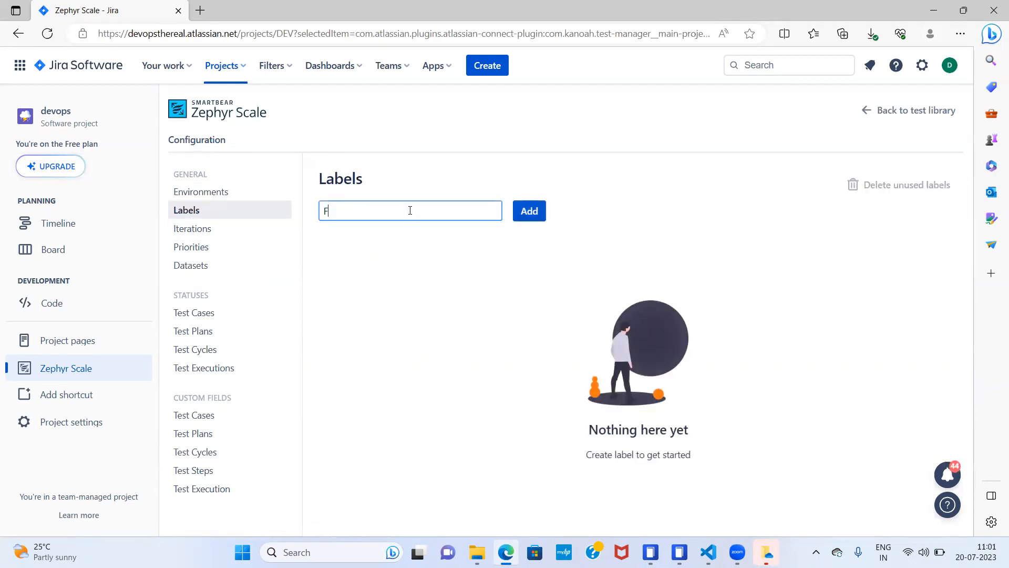
pyautogui.write('unctional')
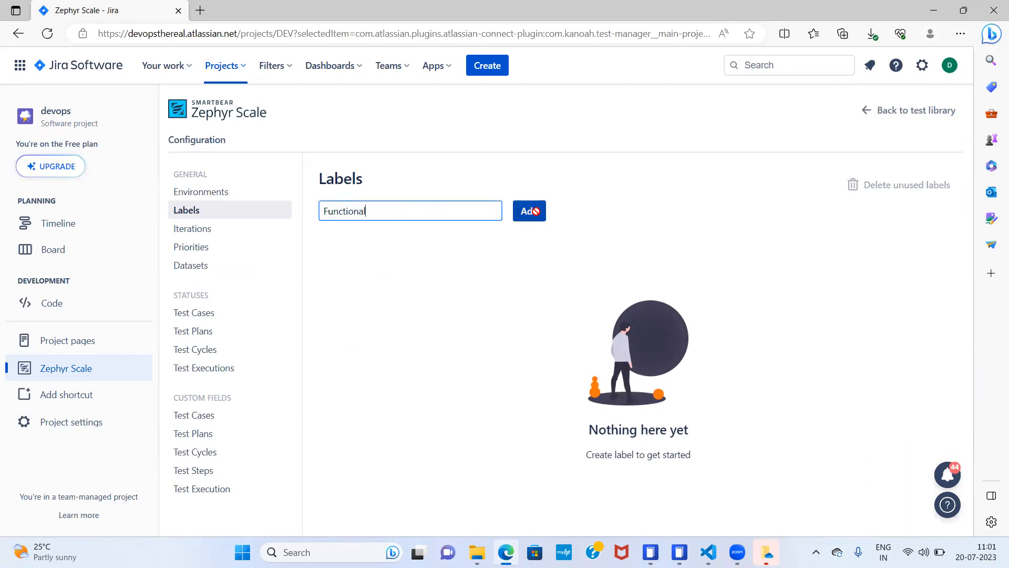
pyautogui.click(531, 210)
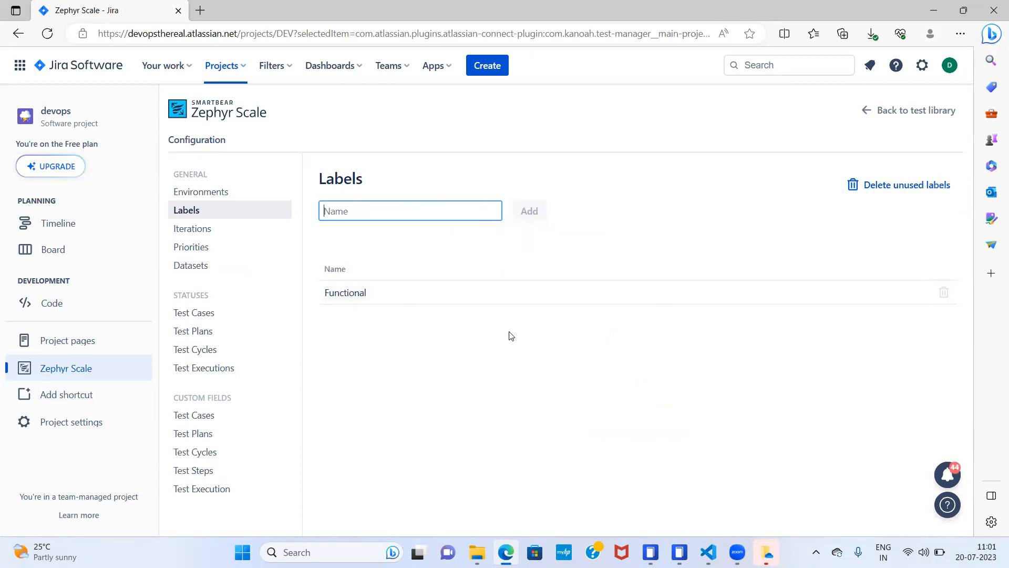
pyautogui.click(918, 111)
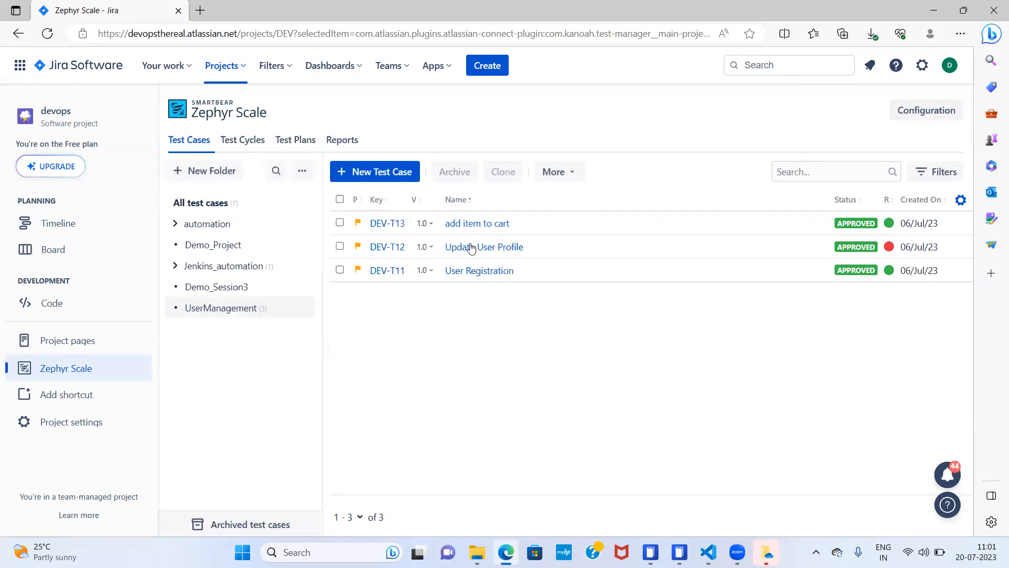
# - Assign the labels Functional and Non-production to the "add item to cart" test case, save it, and return to the test case list
pyautogui.click(485, 224)
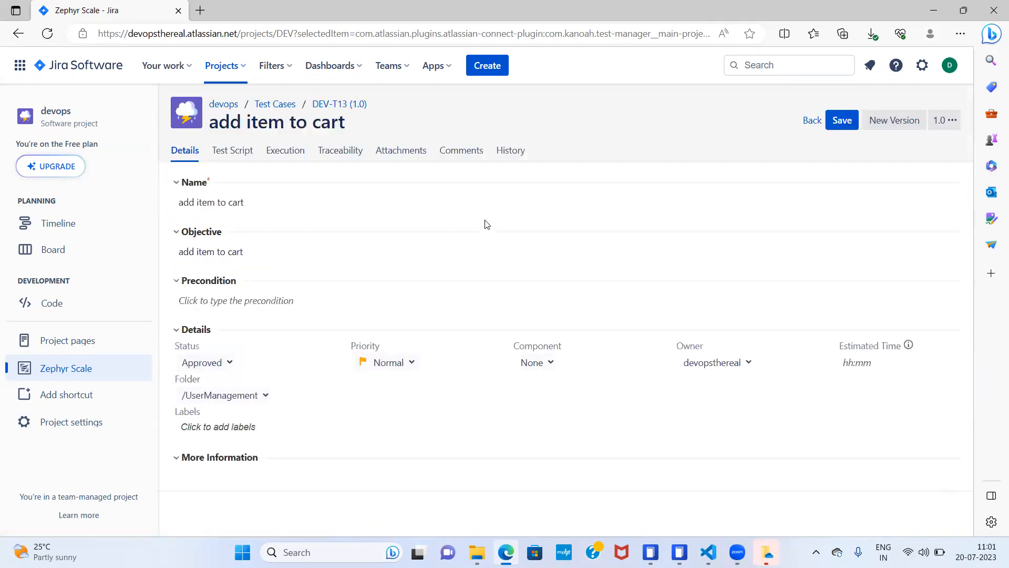
pyautogui.click(231, 427)
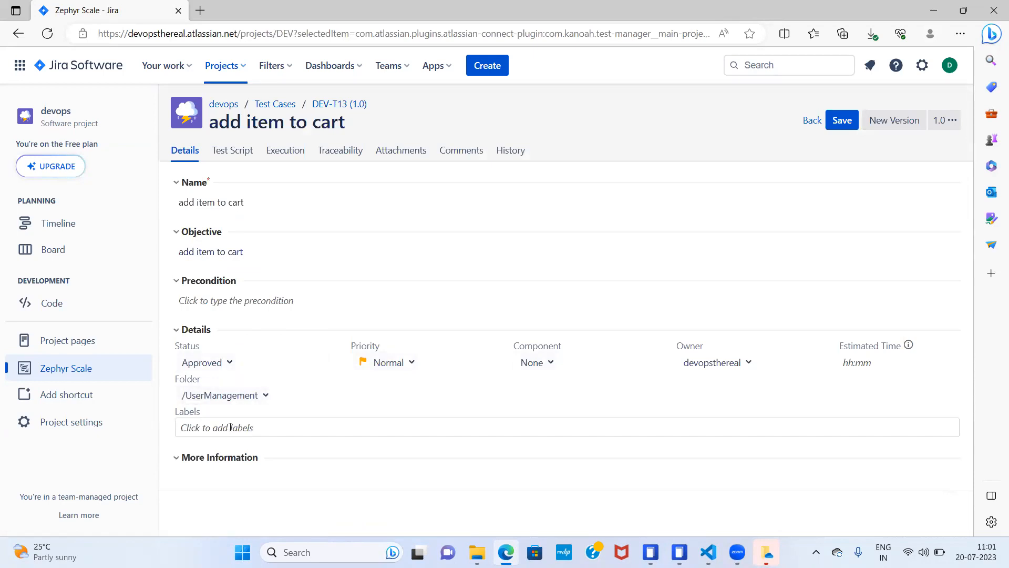
pyautogui.write('F')
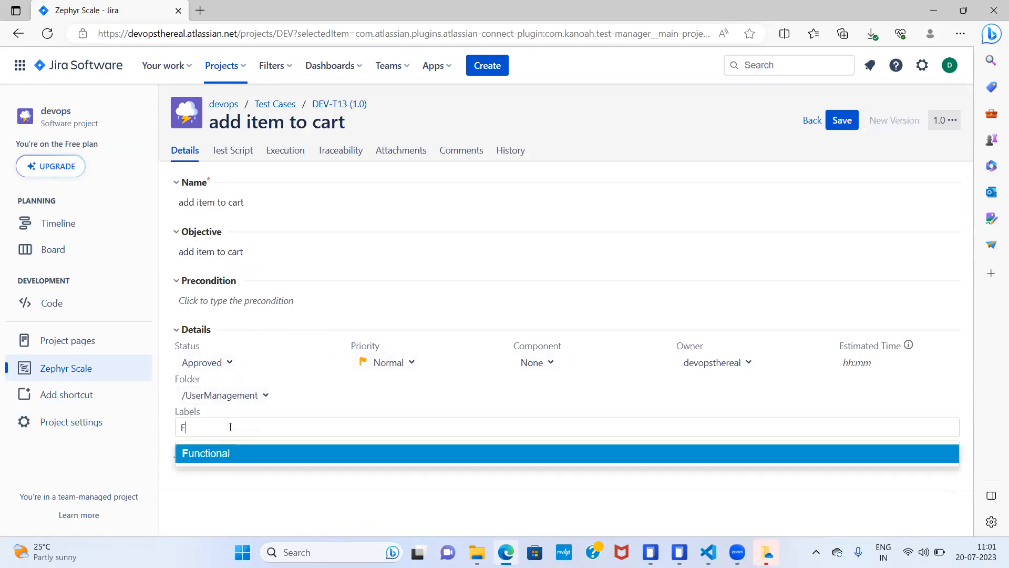
pyautogui.click(213, 459)
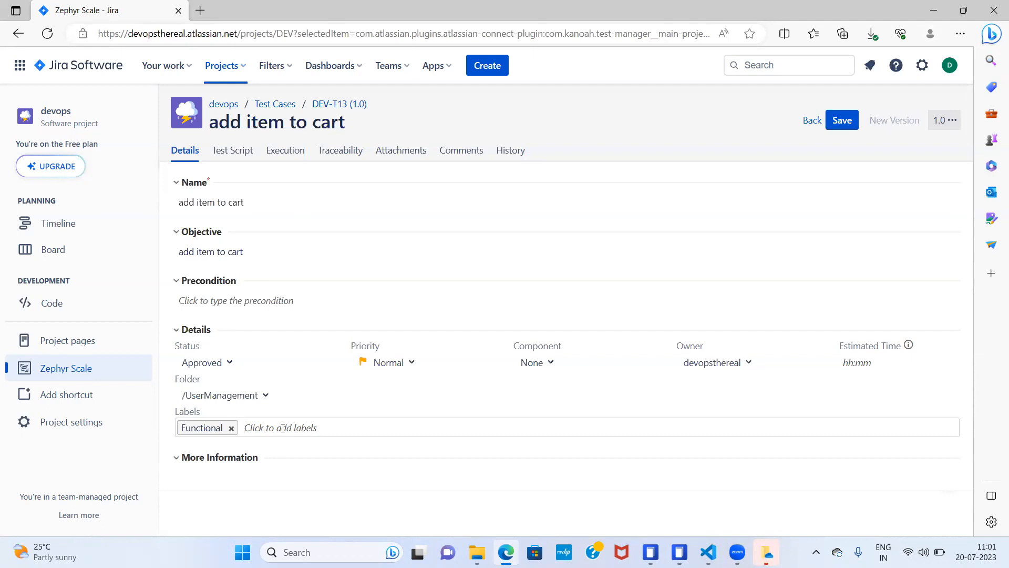
pyautogui.write('Non-production')
pyautogui.press('Return')
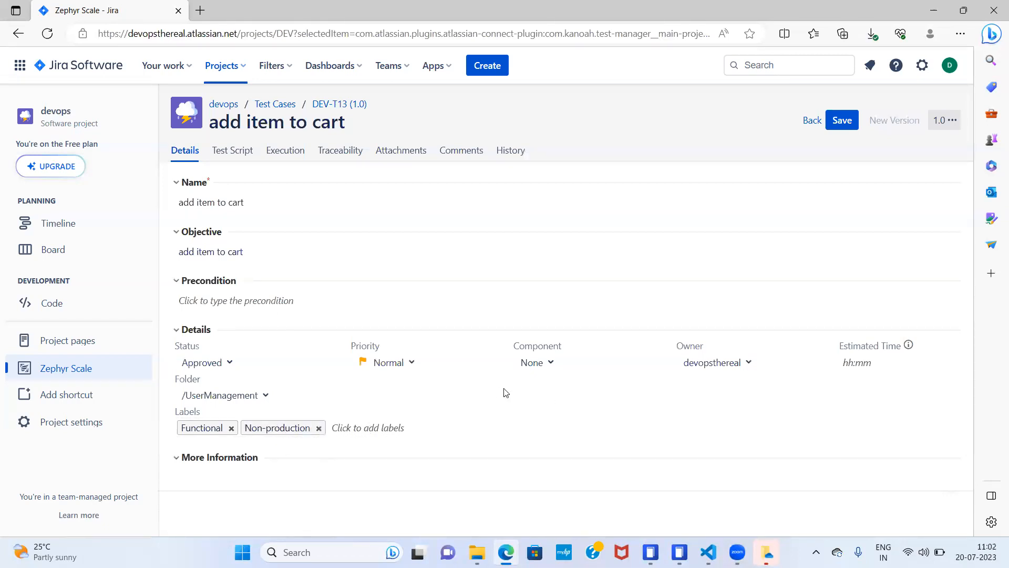
pyautogui.click(840, 125)
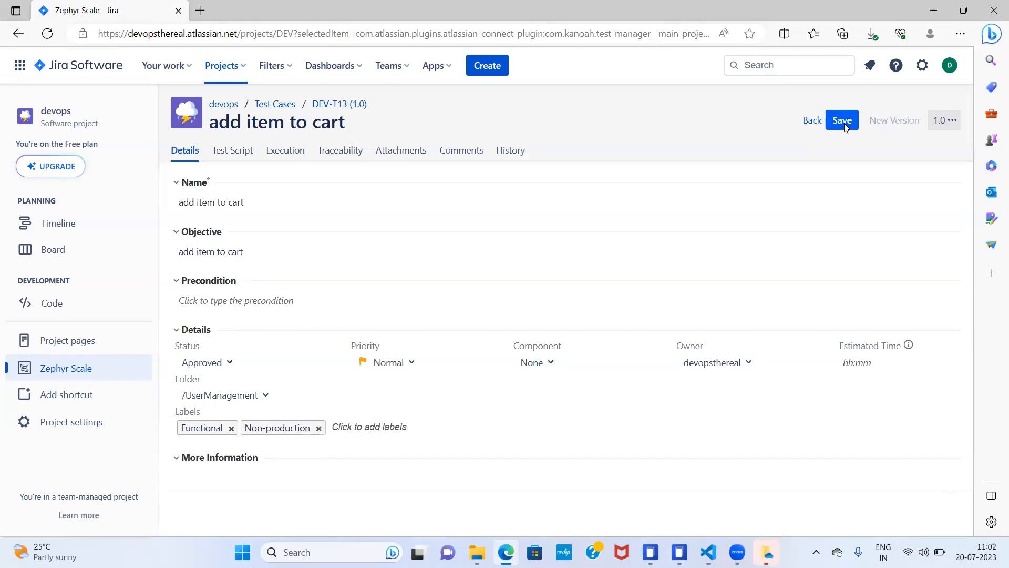
pyautogui.click(812, 122)
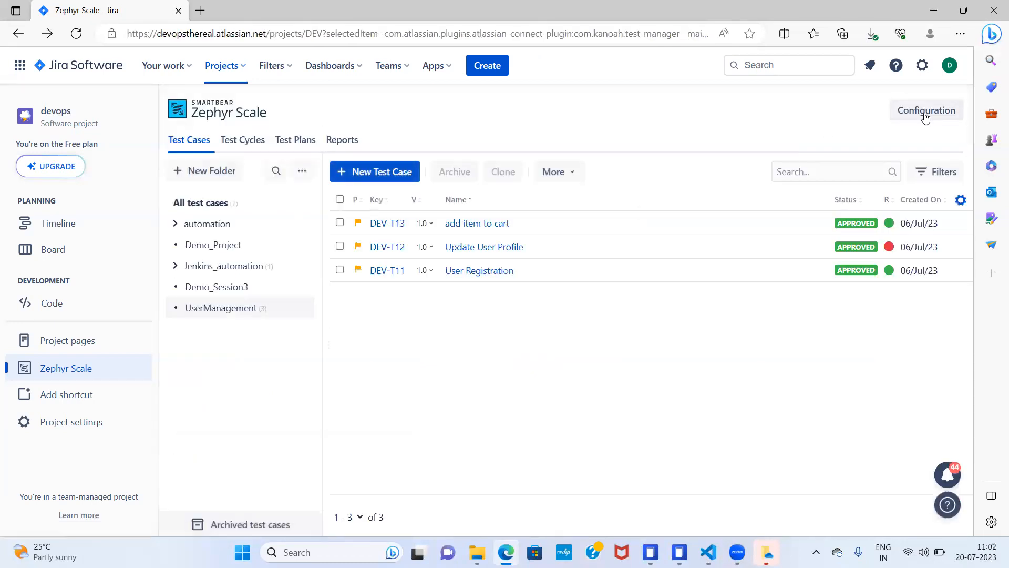
# - Review the Labels and Priorities pages of the configuration, and return to the test library
pyautogui.click(923, 110)
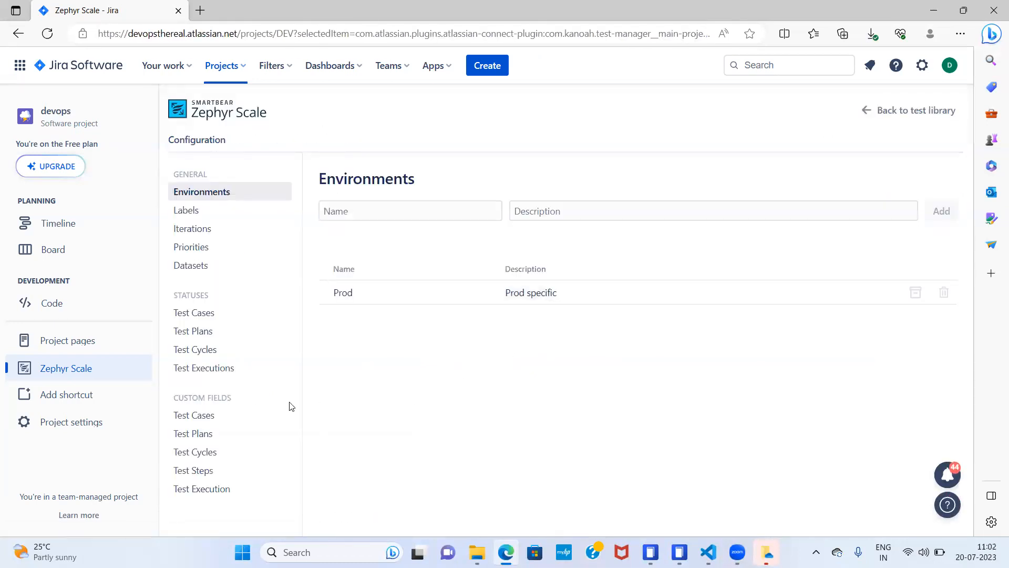
pyautogui.click(195, 216)
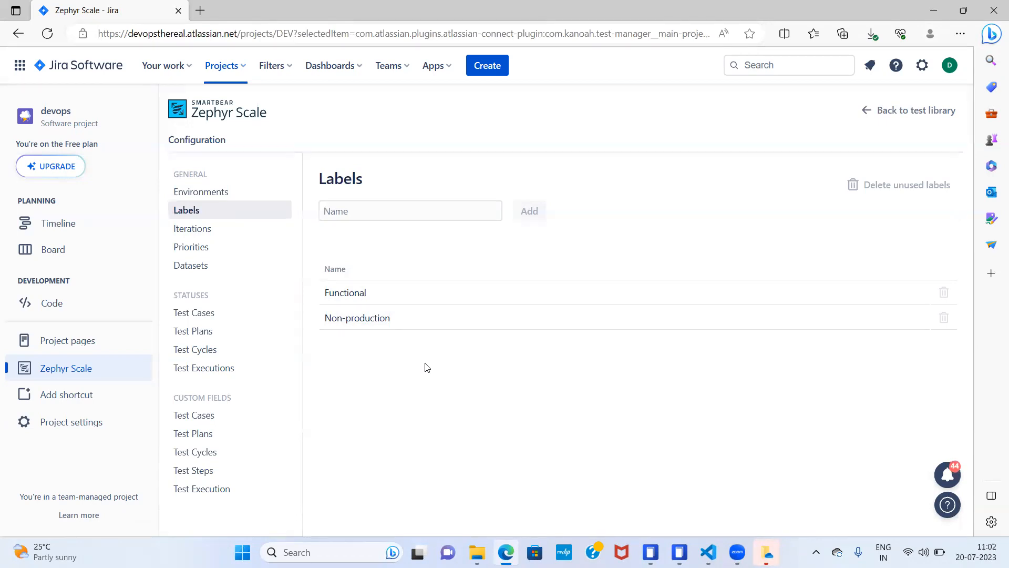
pyautogui.click(207, 247)
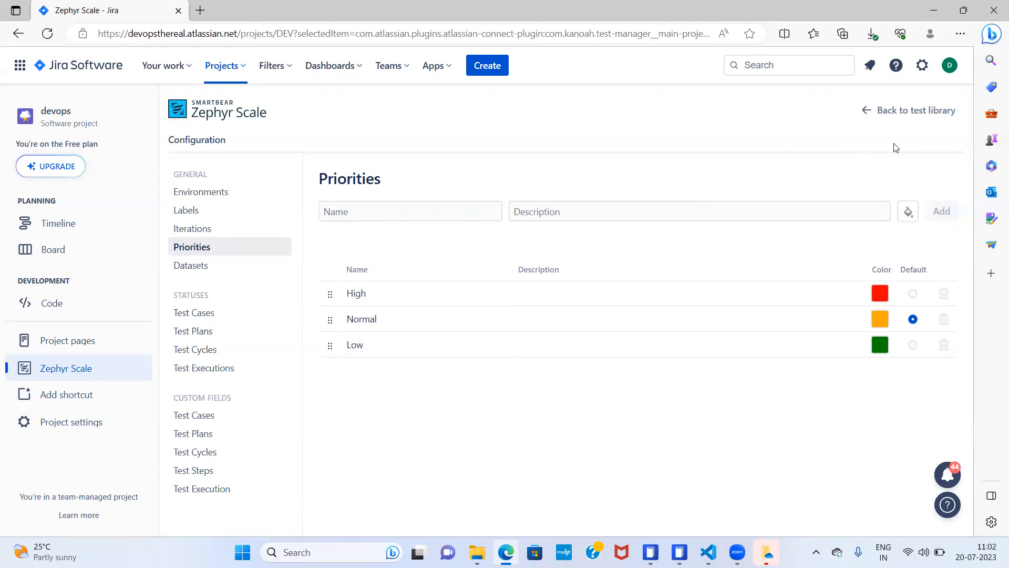
pyautogui.click(906, 111)
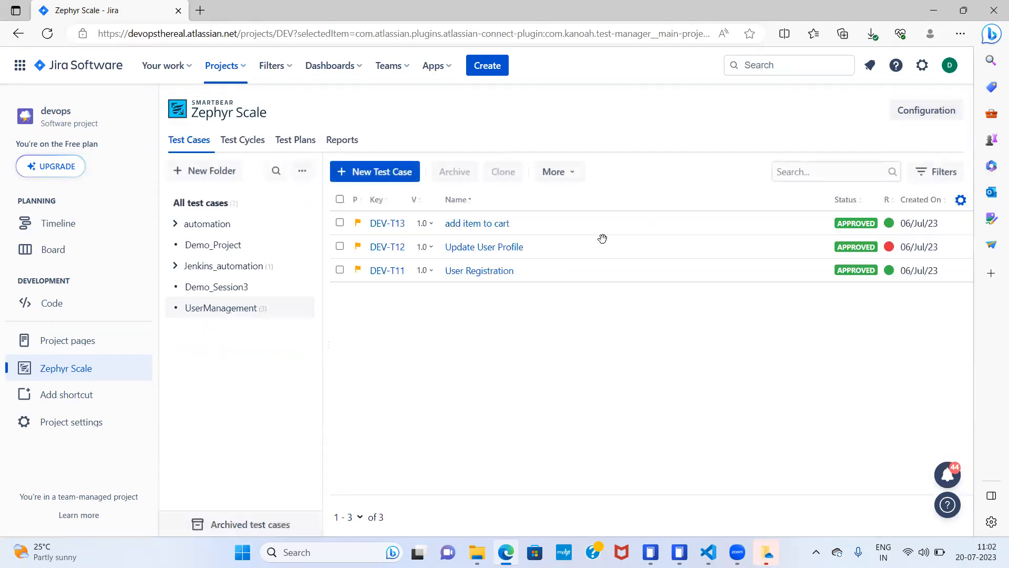
# - Check the priority options of the "add item to cart" test case, and leave it without changes
pyautogui.click(479, 225)
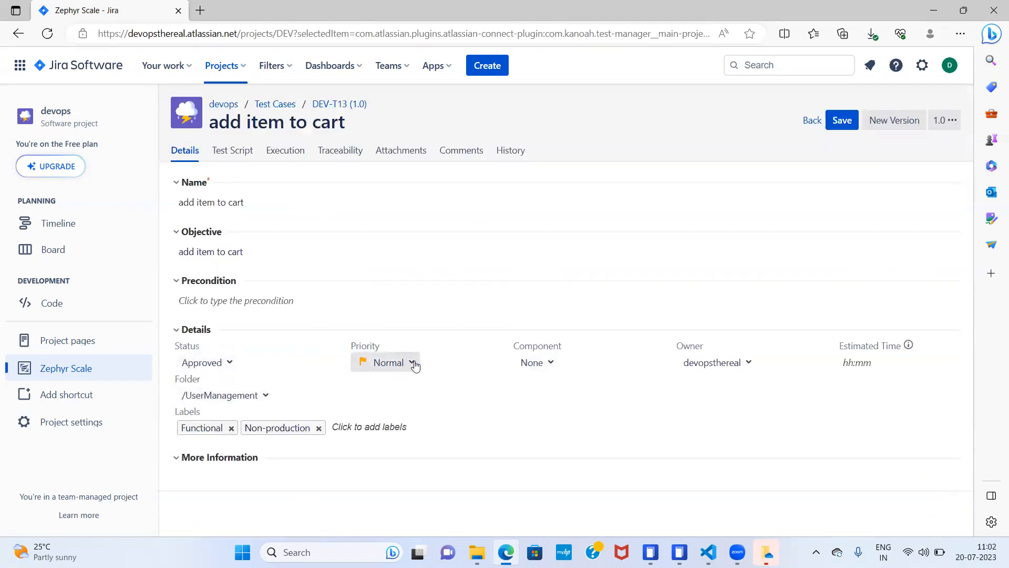
pyautogui.click(412, 363)
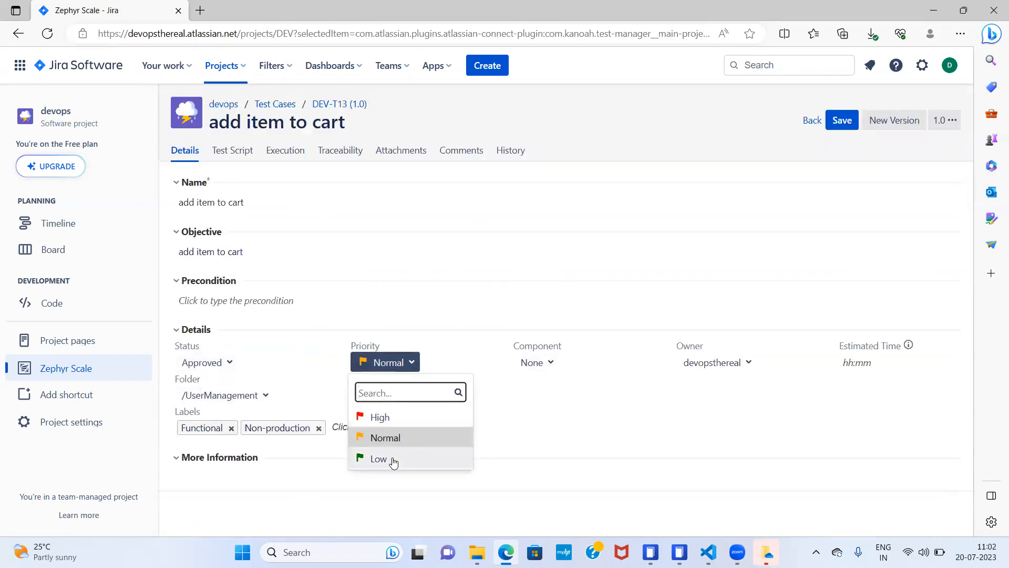
pyautogui.click(810, 123)
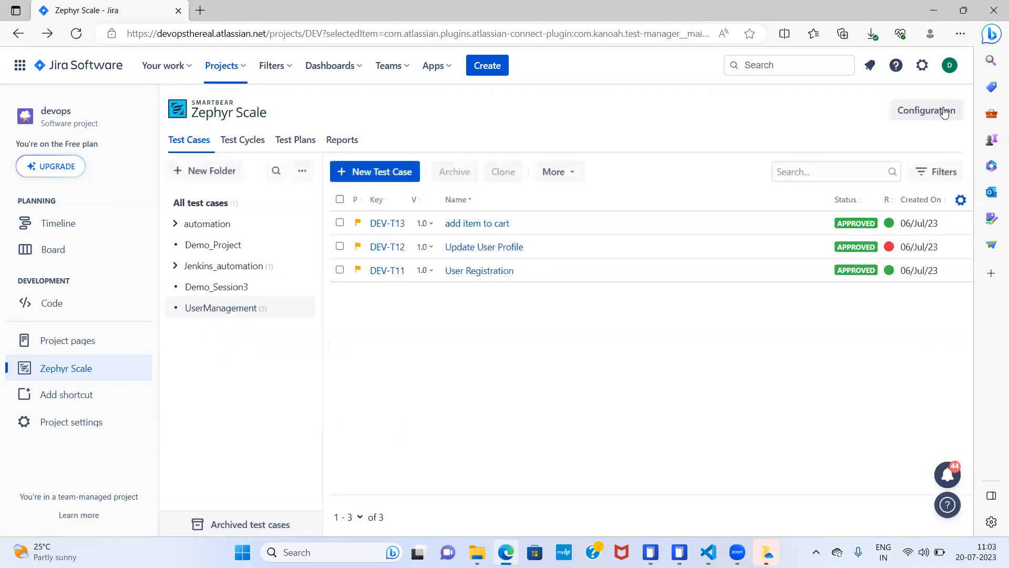
# - Look through the custom field pages for test cases, plans, cycles and steps, and view the "add item to cart" test case's details
pyautogui.click(945, 112)
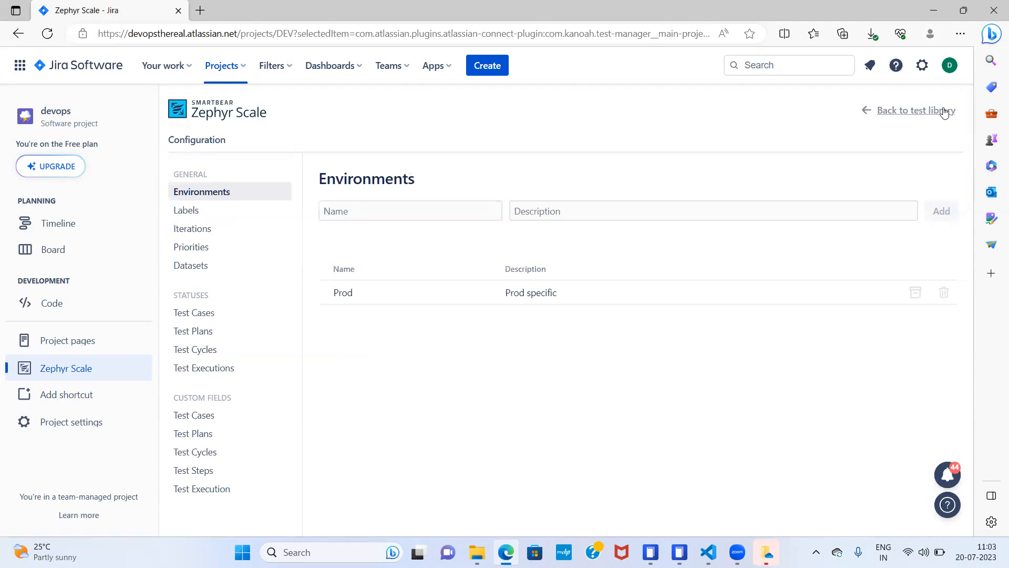
pyautogui.click(210, 421)
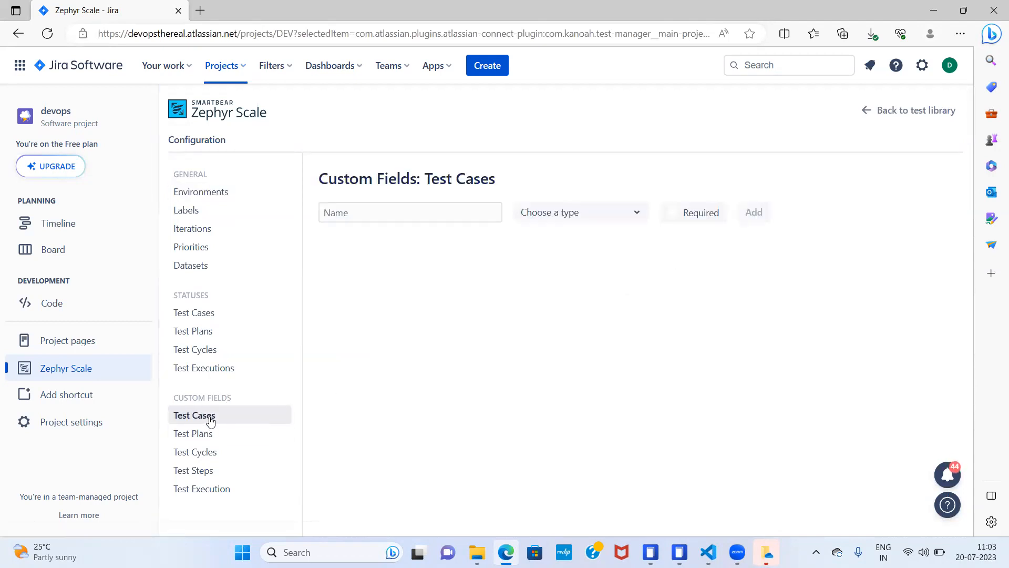
pyautogui.click(204, 434)
pyautogui.click(204, 452)
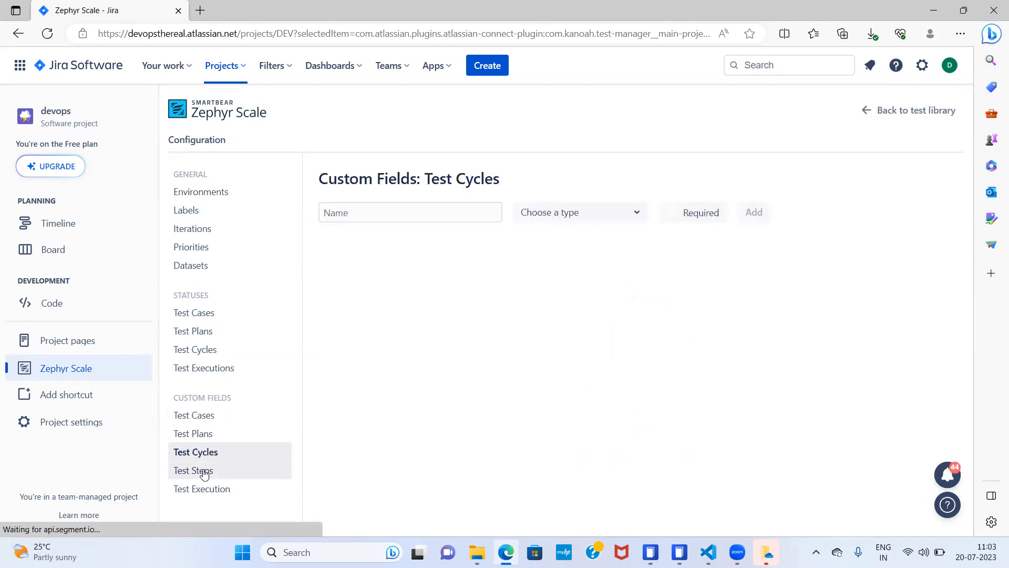
pyautogui.click(204, 472)
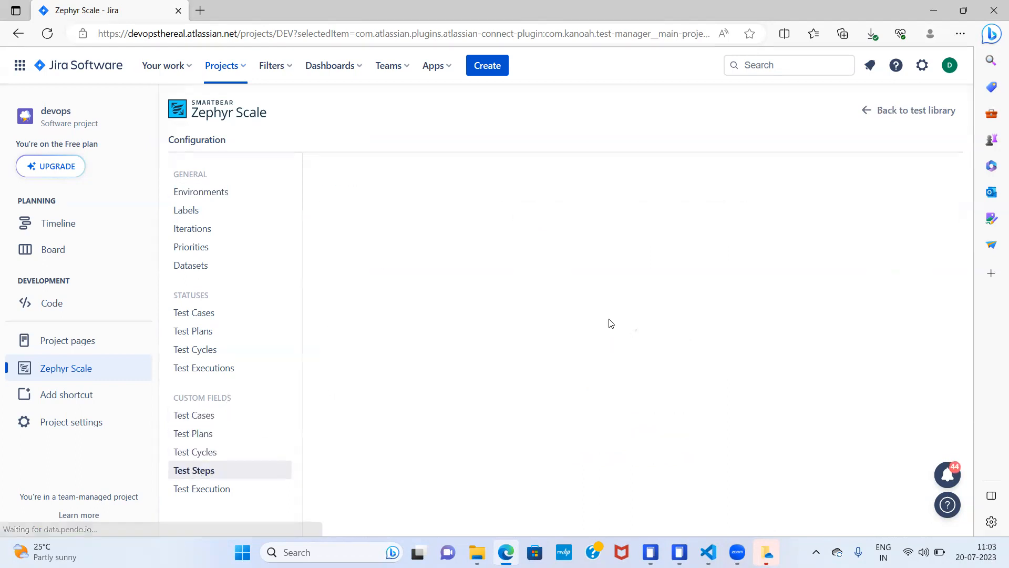
pyautogui.click(869, 114)
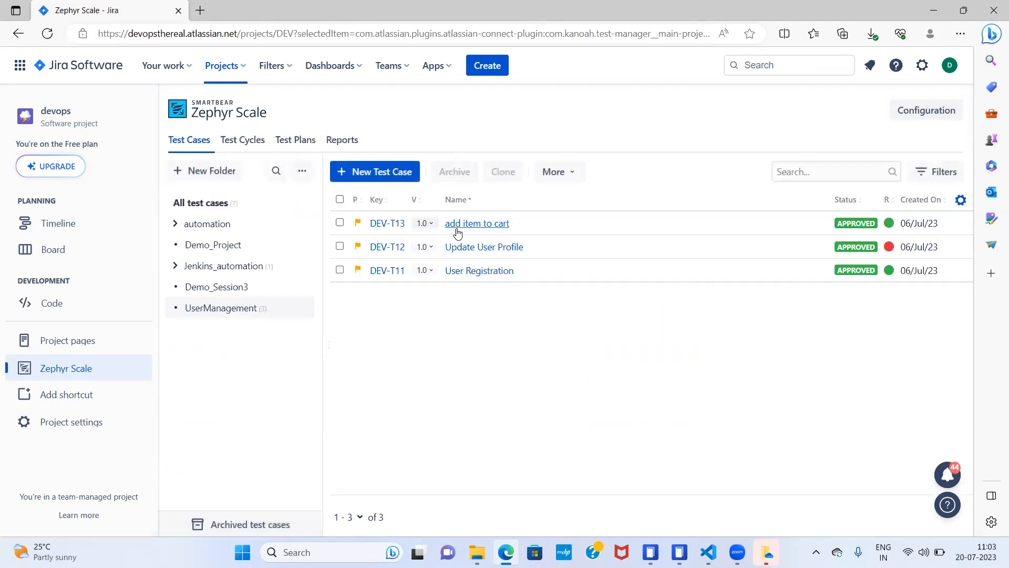
pyautogui.click(468, 226)
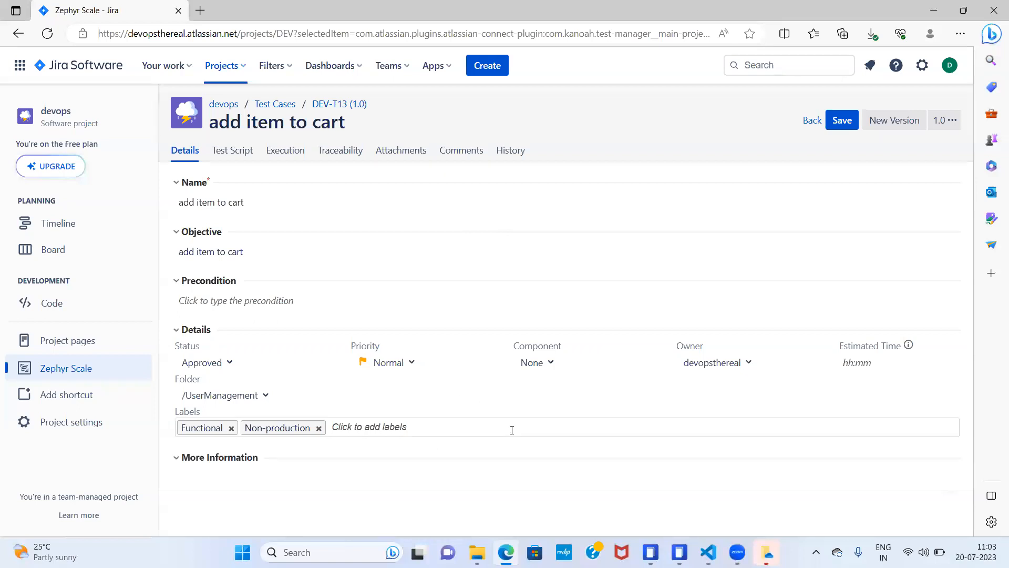
pyautogui.click(813, 121)
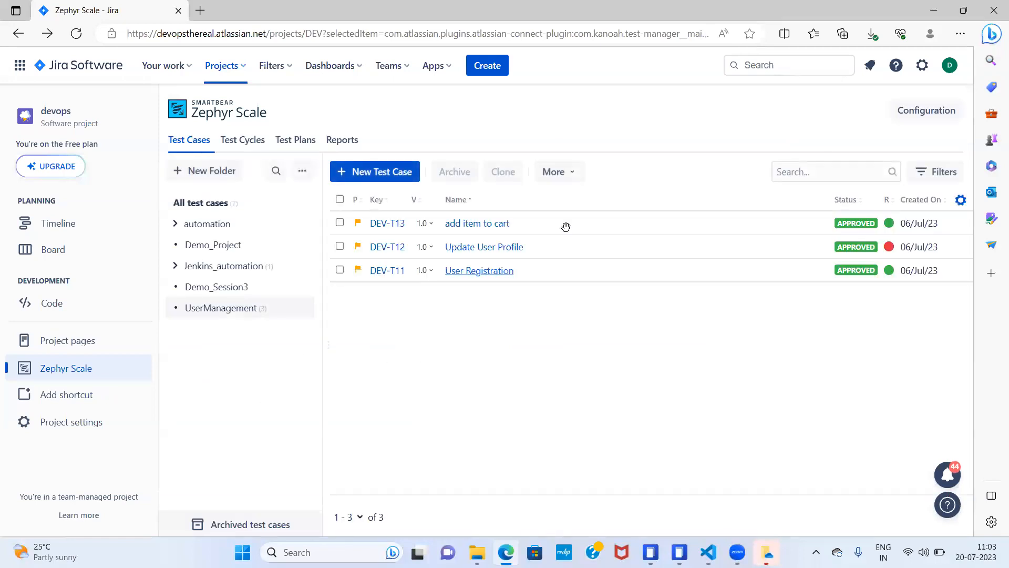
# - Add a required custom field named Build-Version of type Decimal Number for test cases in the configuration
pyautogui.click(946, 115)
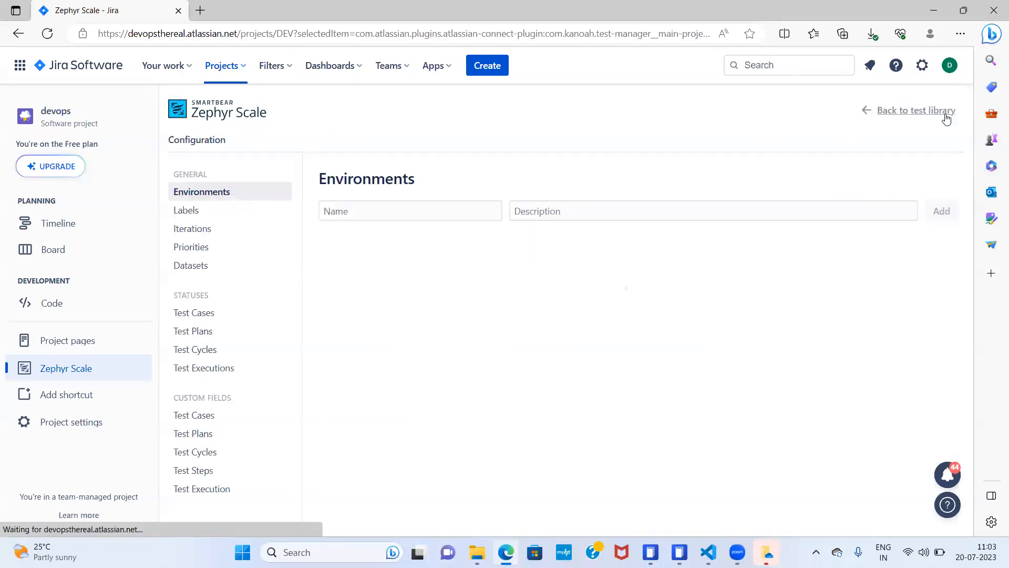
pyautogui.click(209, 415)
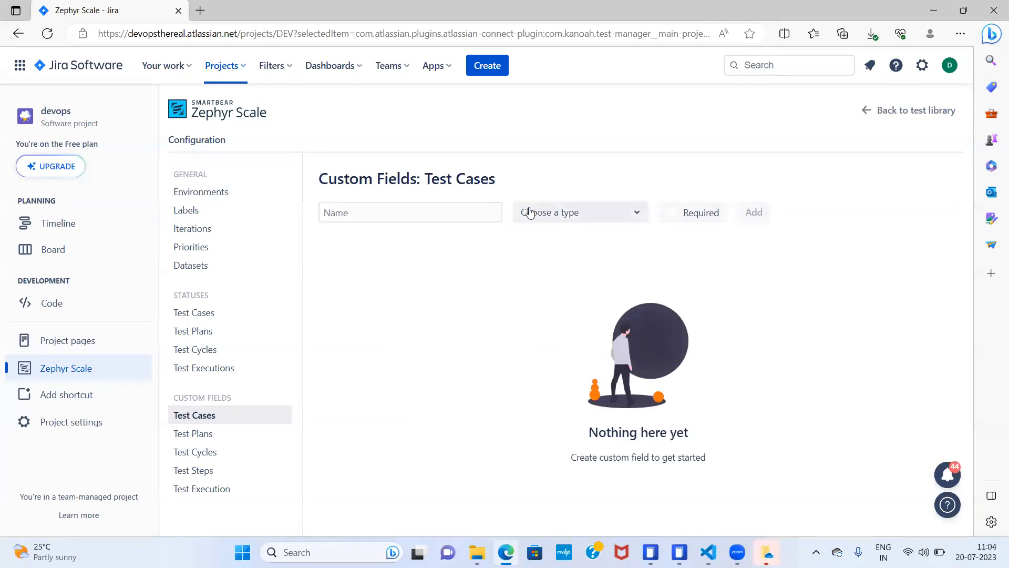
pyautogui.click(429, 217)
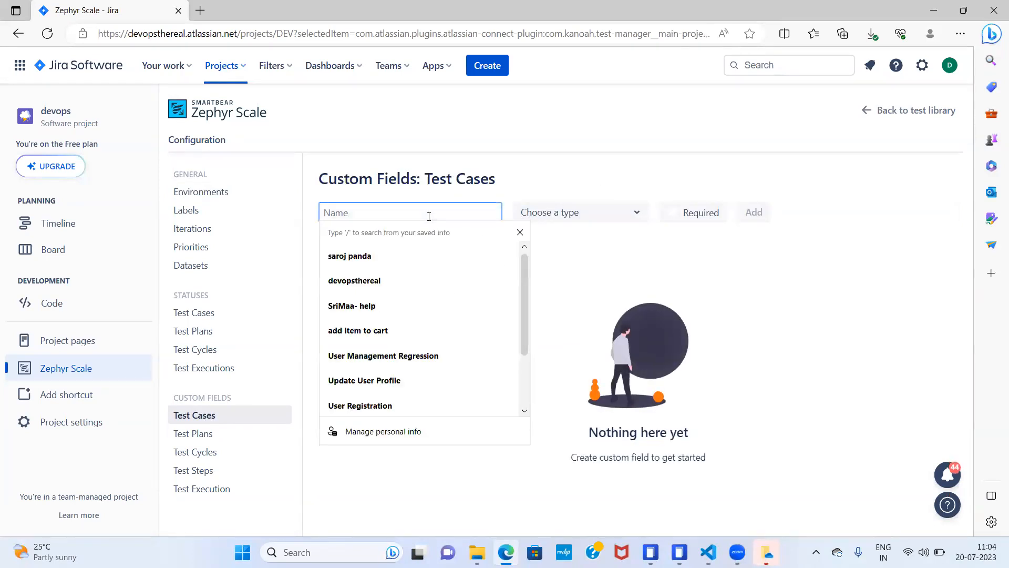
pyautogui.write('Bui')
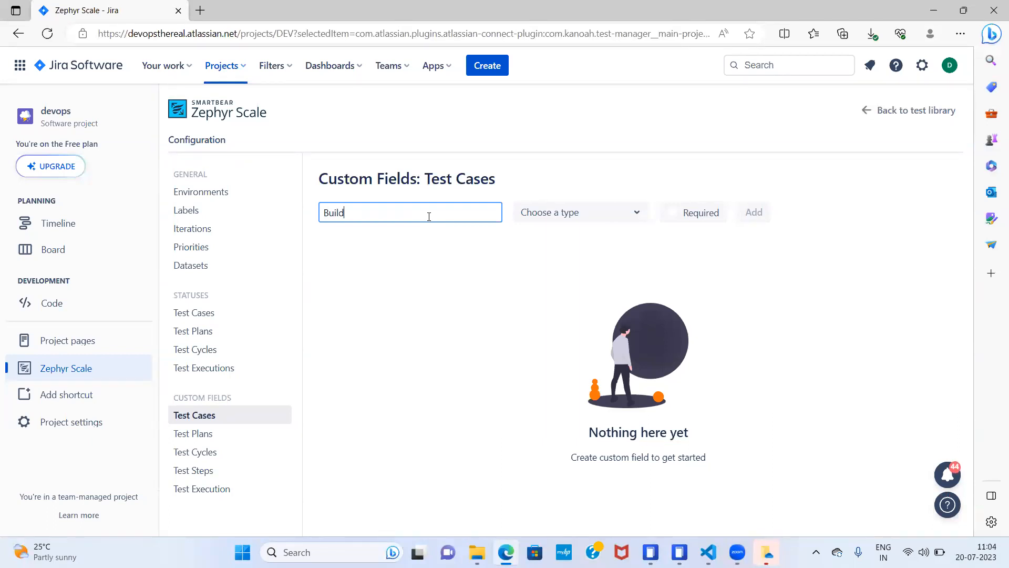
pyautogui.write('ld-Version')
pyautogui.click(626, 218)
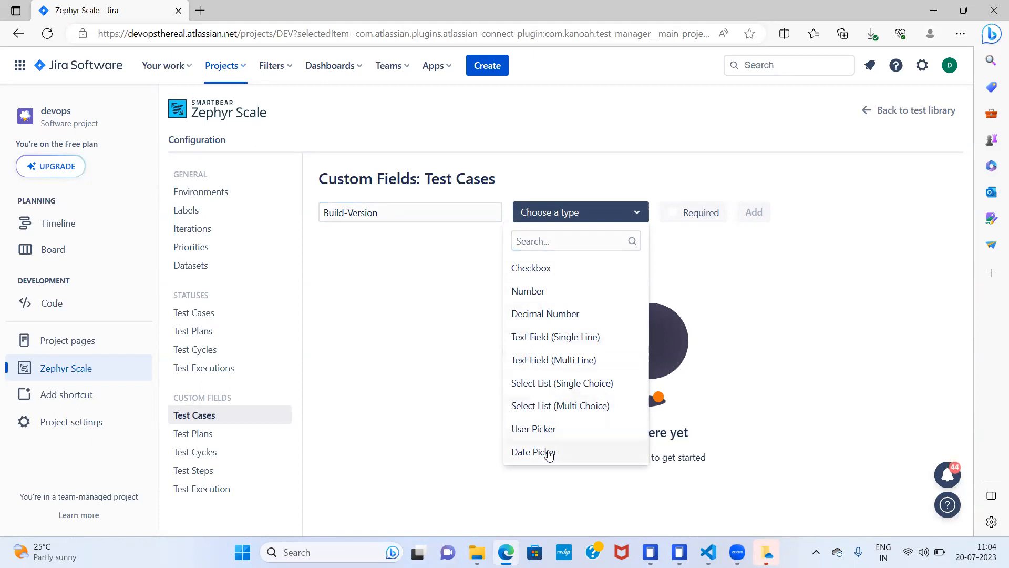
pyautogui.click(569, 315)
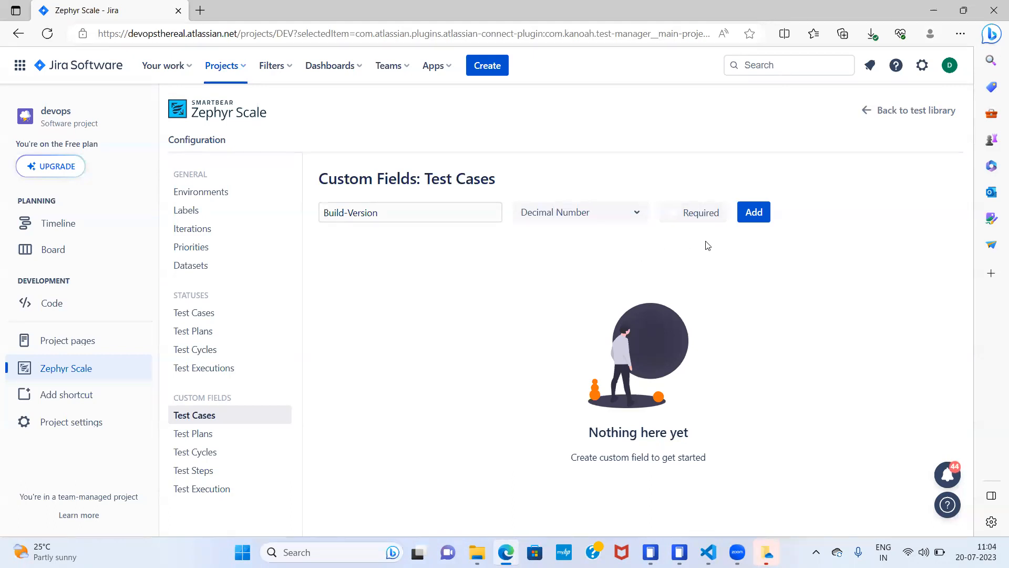
pyautogui.click(673, 215)
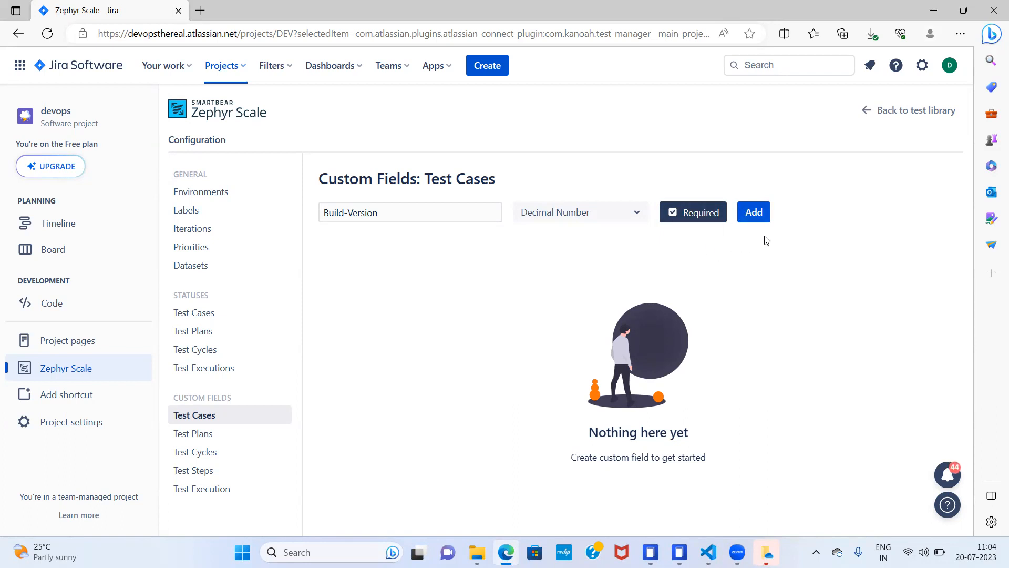
pyautogui.click(669, 217)
pyautogui.click(672, 216)
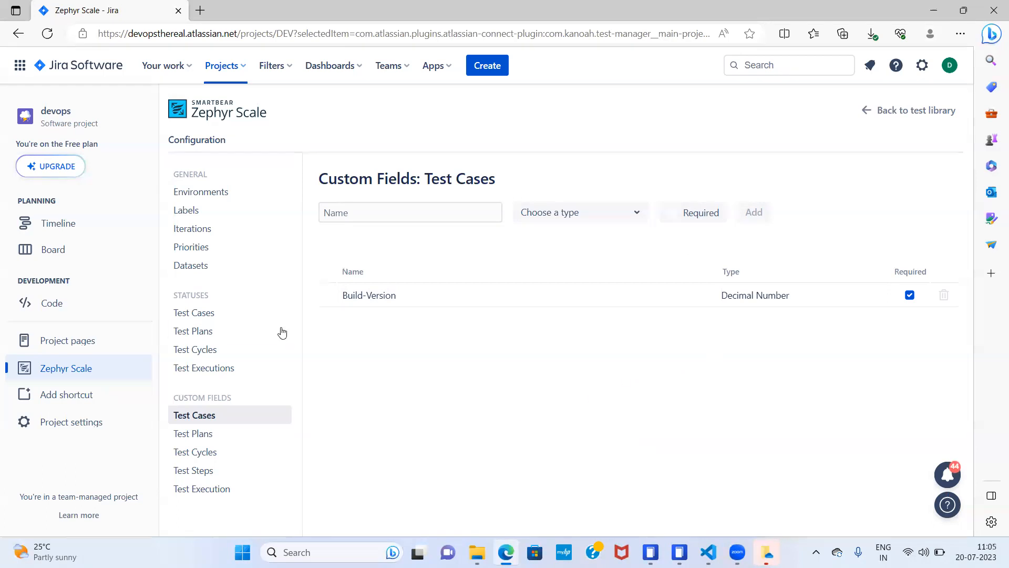
# - Start a new test case named "Example test case" with objective "Example test case for custom fields", and try saving it without a Build-Version
pyautogui.click(915, 119)
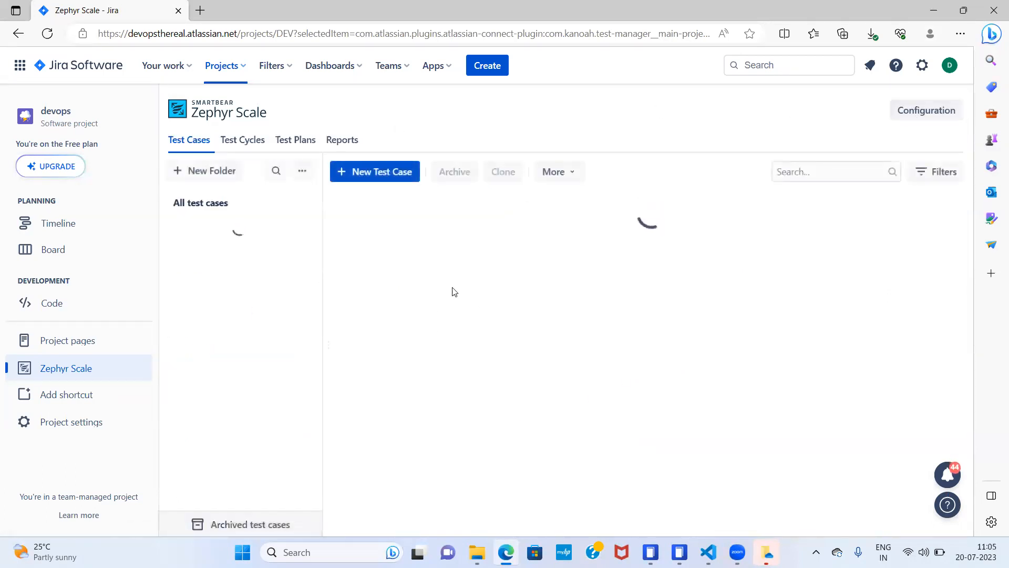
pyautogui.click(386, 181)
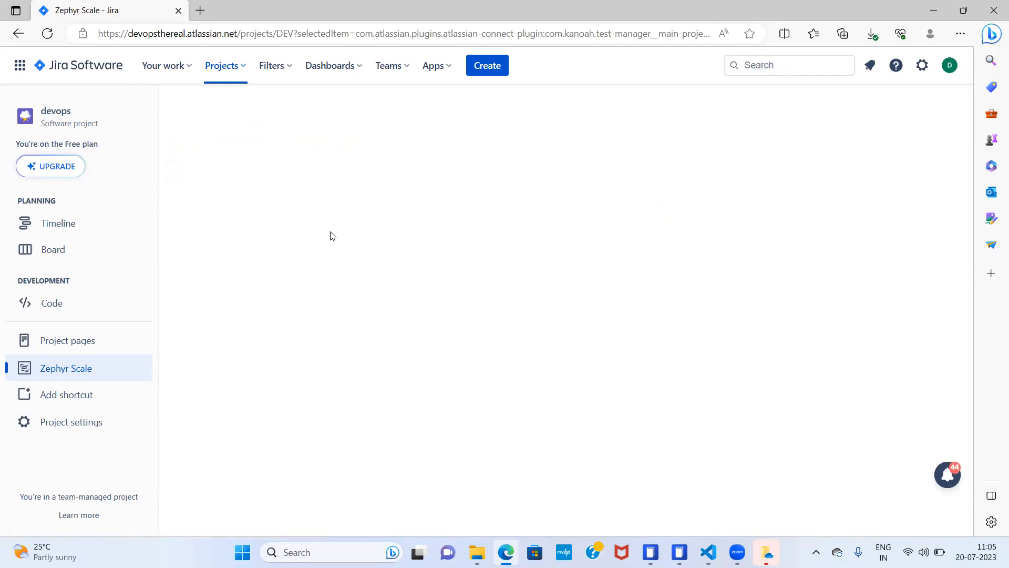
pyautogui.click(251, 201)
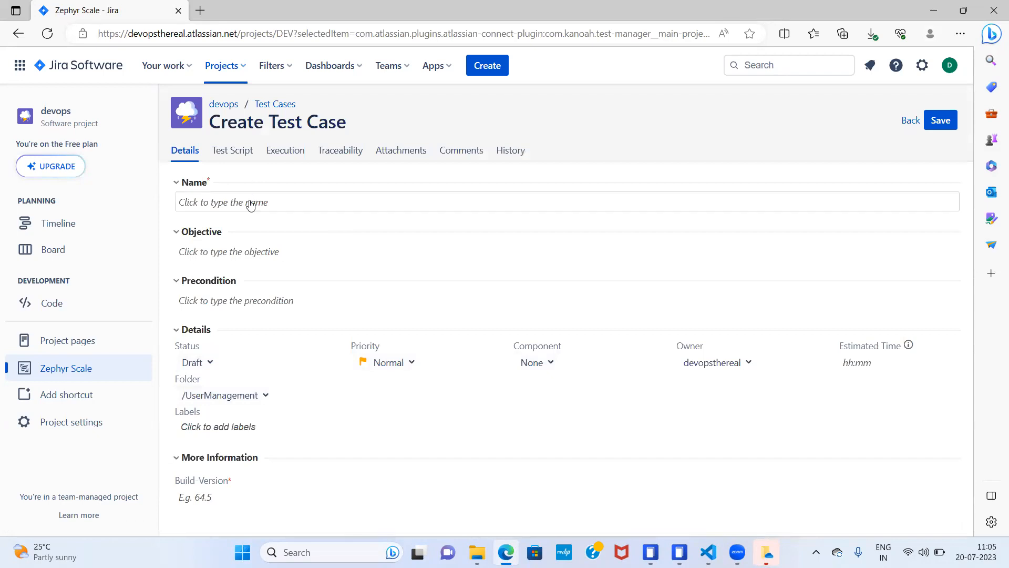
pyautogui.write('Example test case')
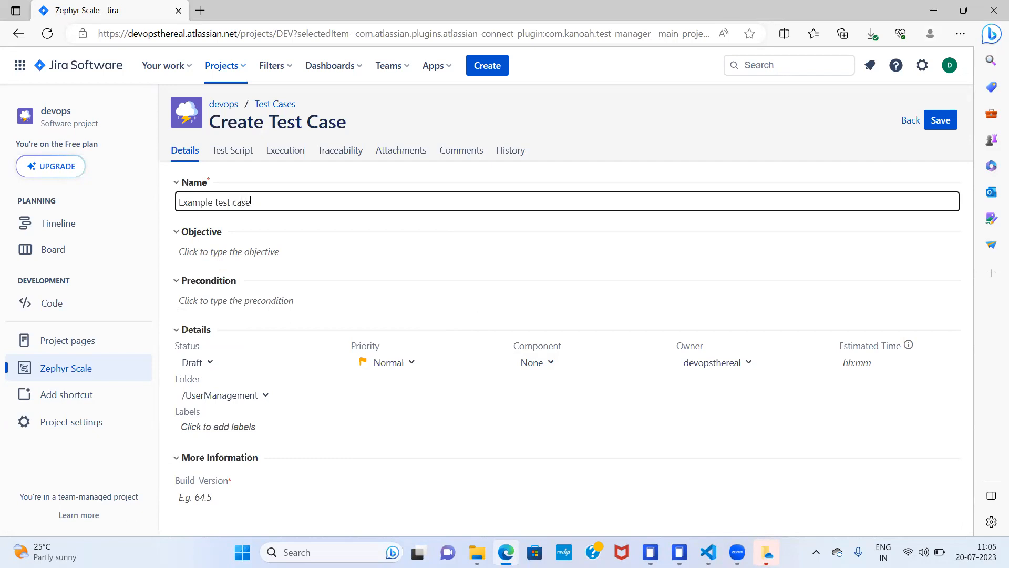
pyautogui.click(244, 256)
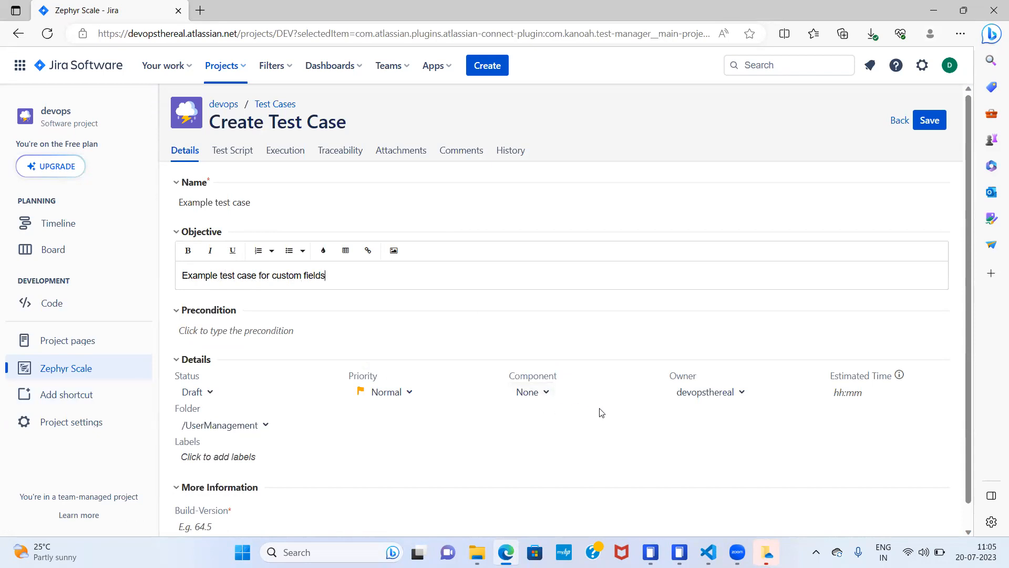
pyautogui.moveTo(968, 288); pyautogui.dragTo(966, 373)
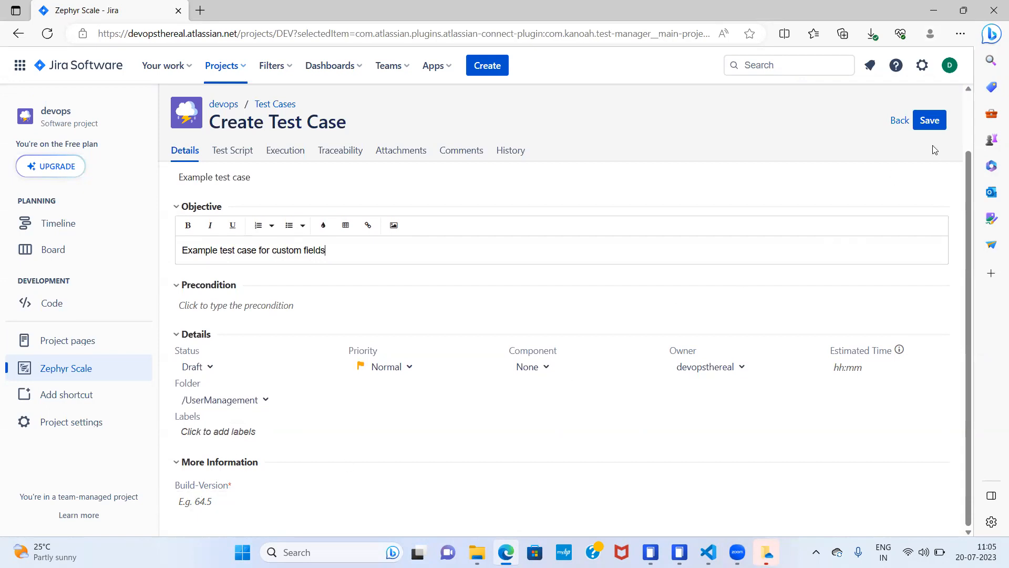
pyautogui.click(933, 122)
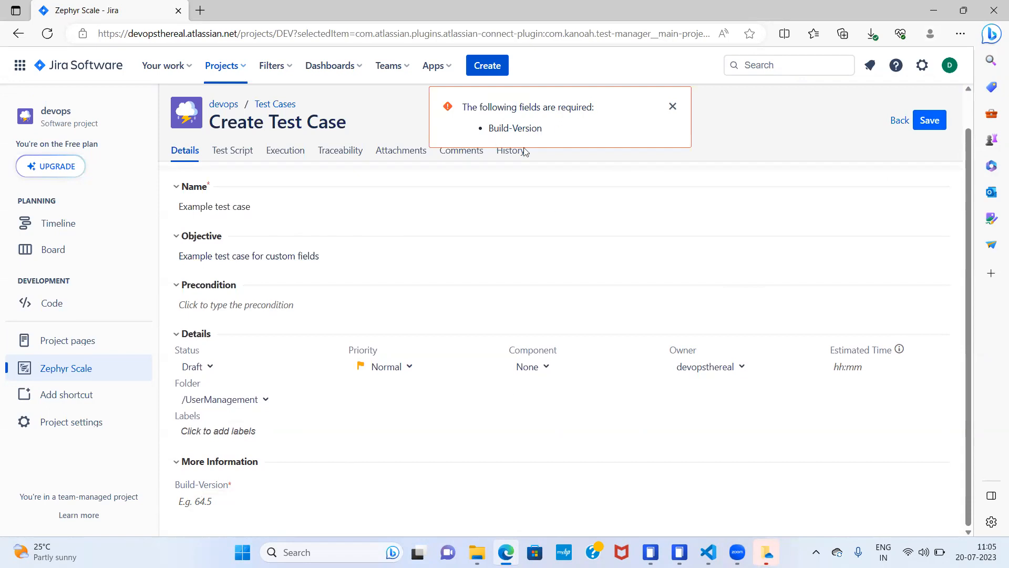
# - Set the test case's Build-Version to 2.3, save it, and return to the test case list
pyautogui.click(214, 500)
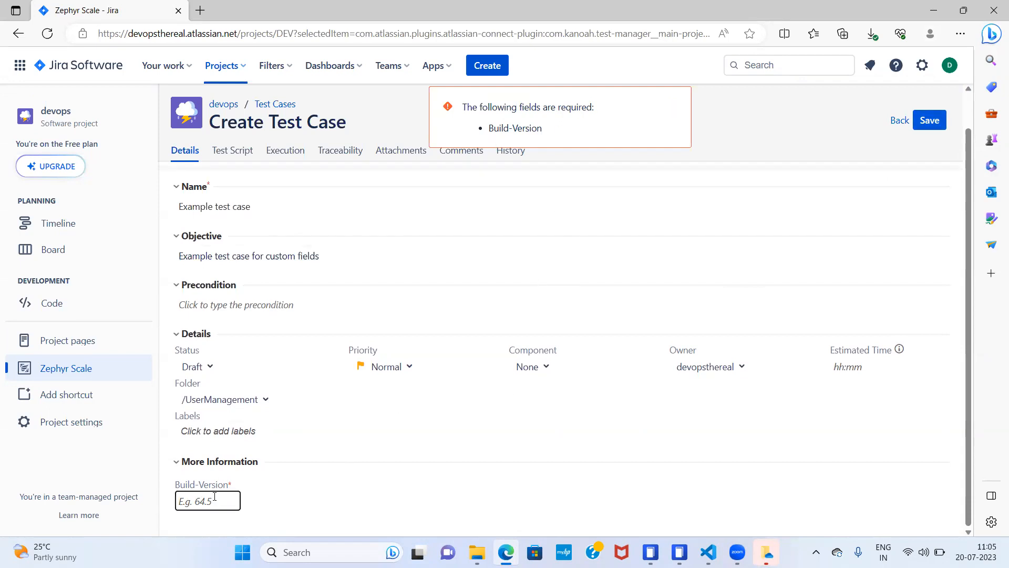
pyautogui.write('2.3.5')
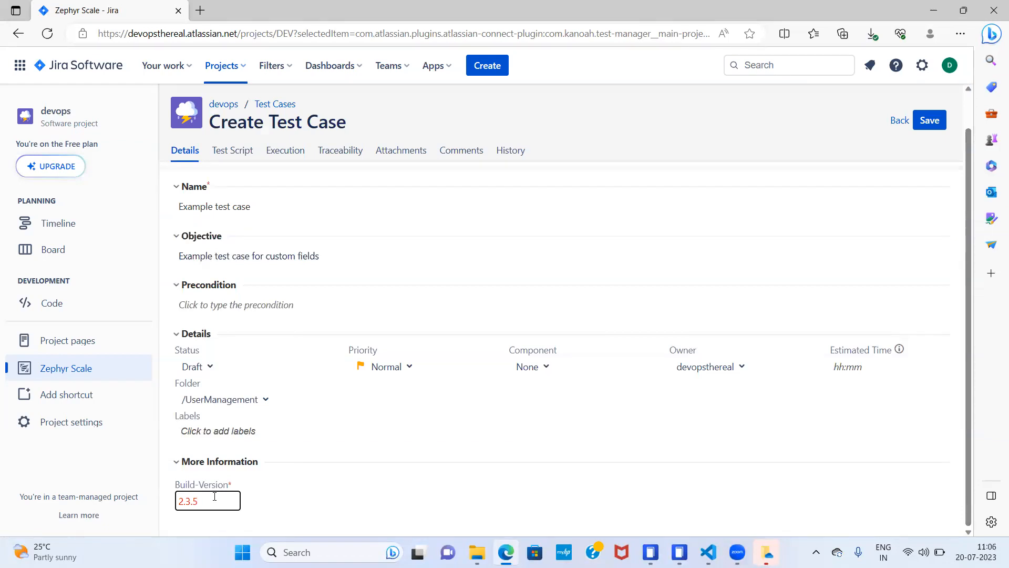
pyautogui.press('BackSpace')
pyautogui.click(928, 124)
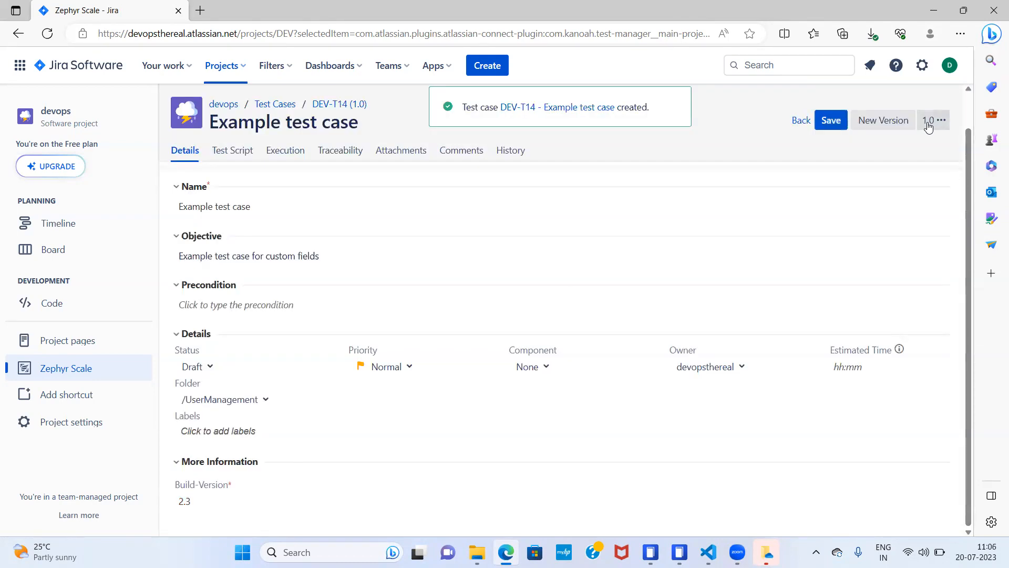
pyautogui.click(800, 122)
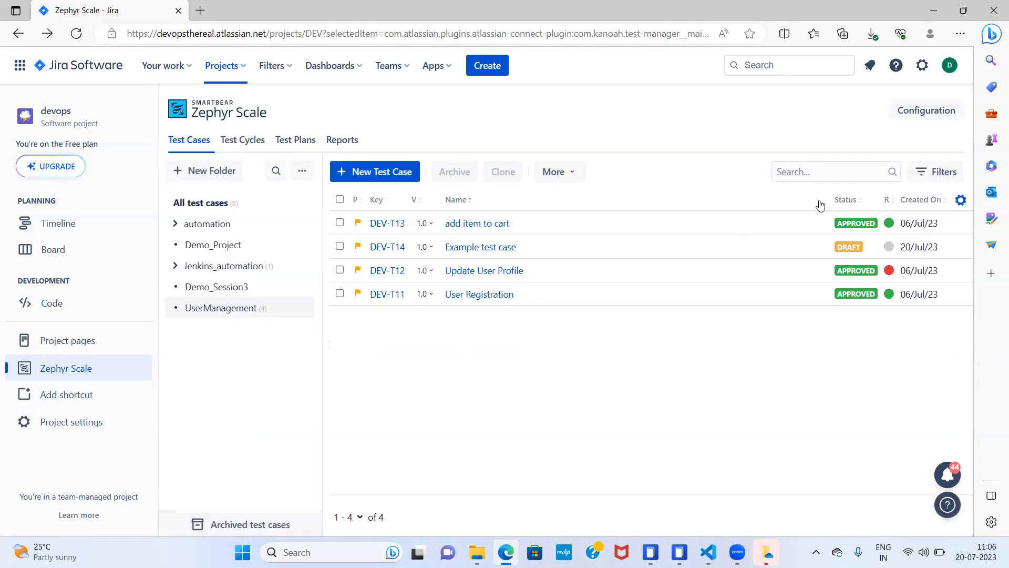
# - Delete the Exec_Type custom field from the test cycle custom fields in the configuration
pyautogui.click(921, 112)
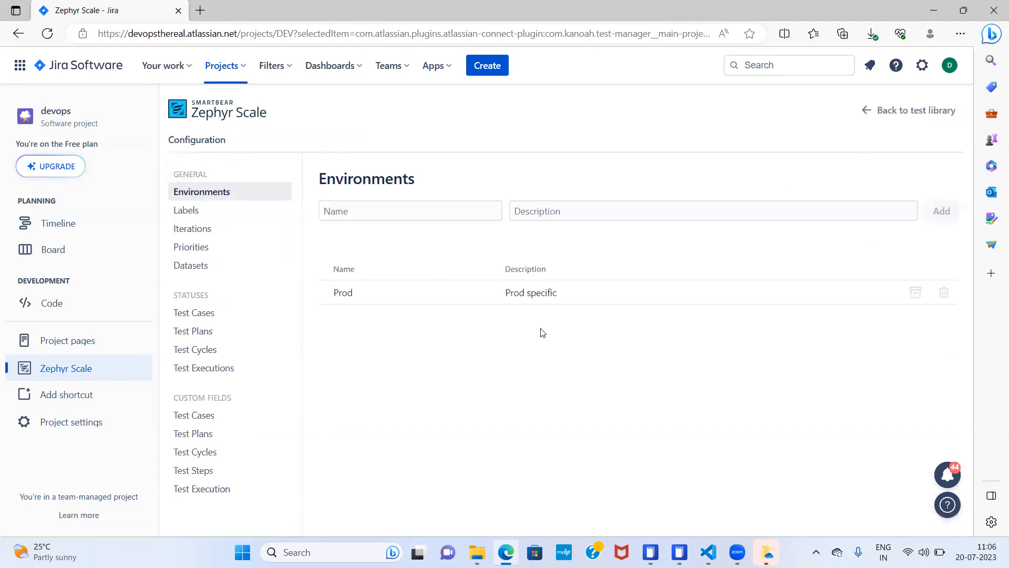
pyautogui.click(204, 444)
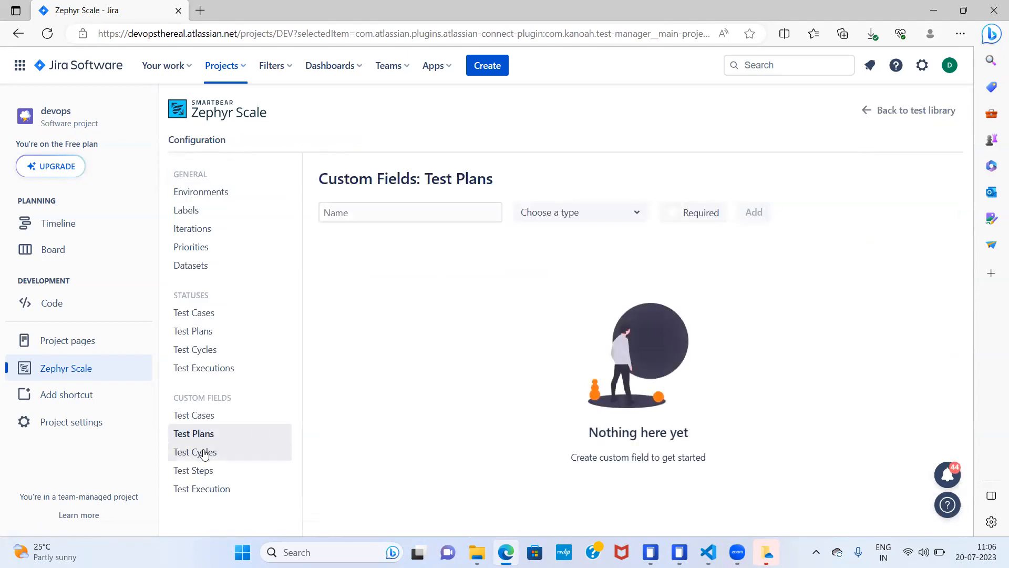
pyautogui.click(204, 454)
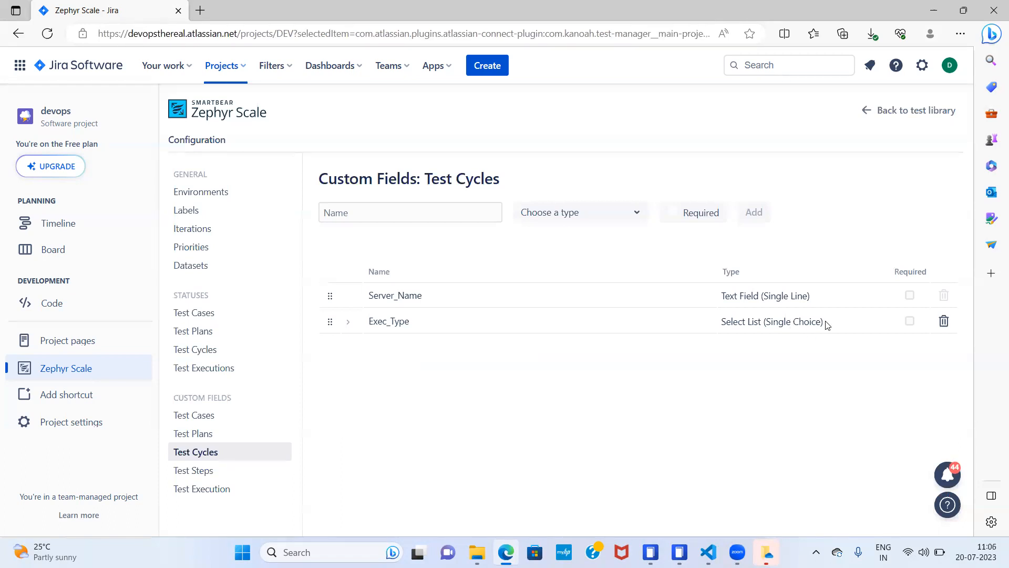
pyautogui.click(944, 323)
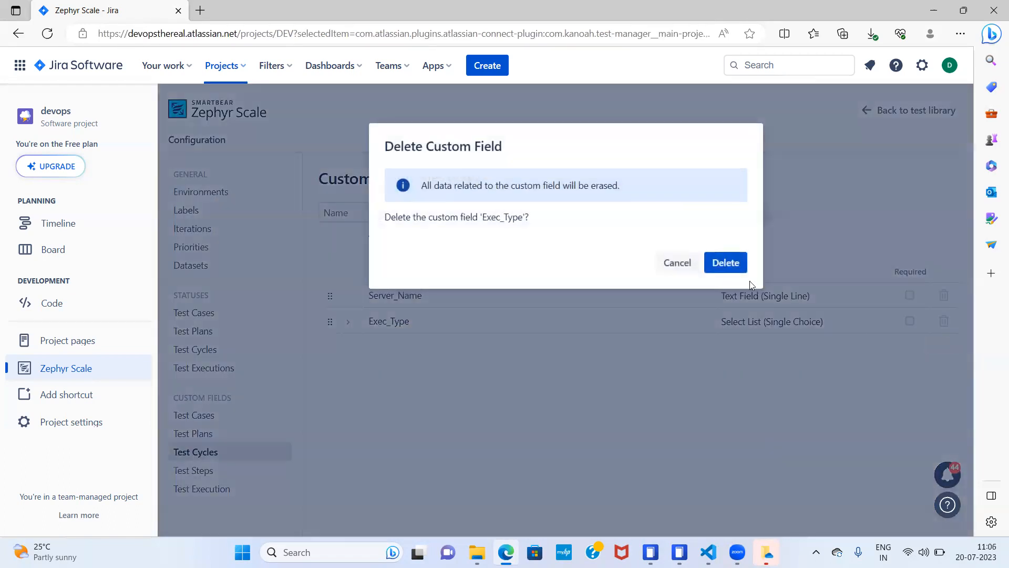
pyautogui.click(728, 265)
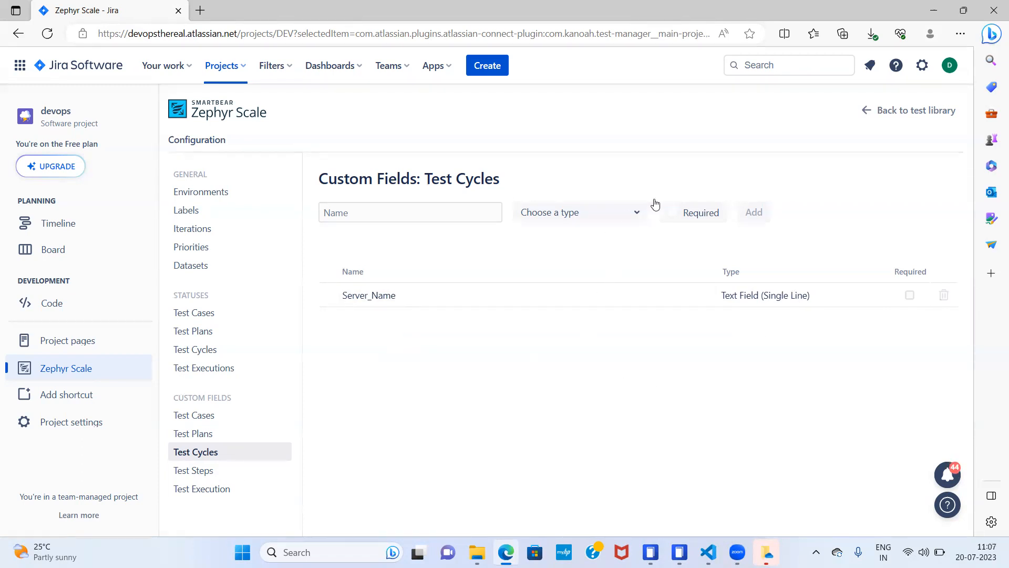
# - Add a custom field named type_of_testing of type Select List (Multi Choice) for test cycles
pyautogui.click(427, 215)
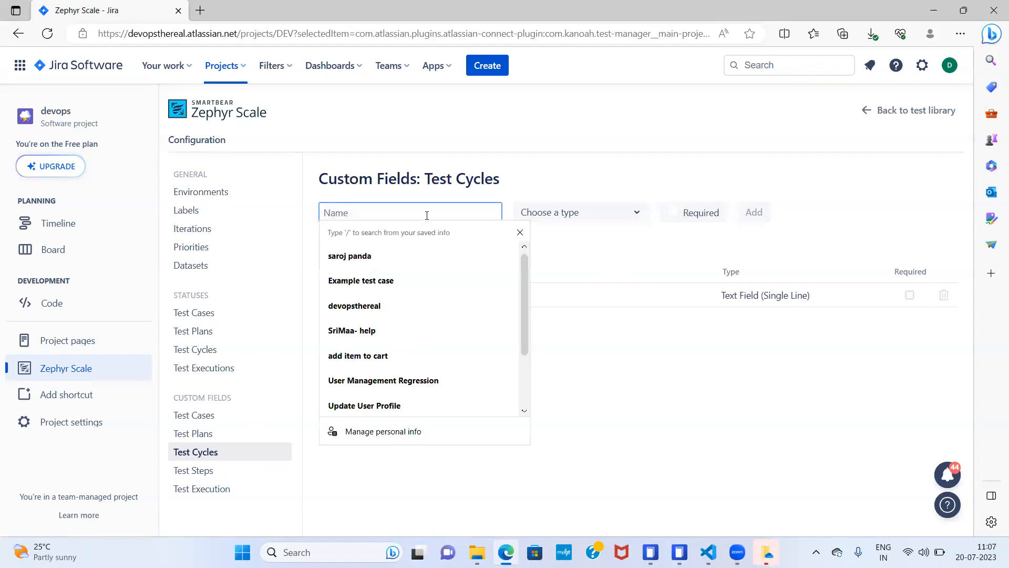
pyautogui.write('exec')
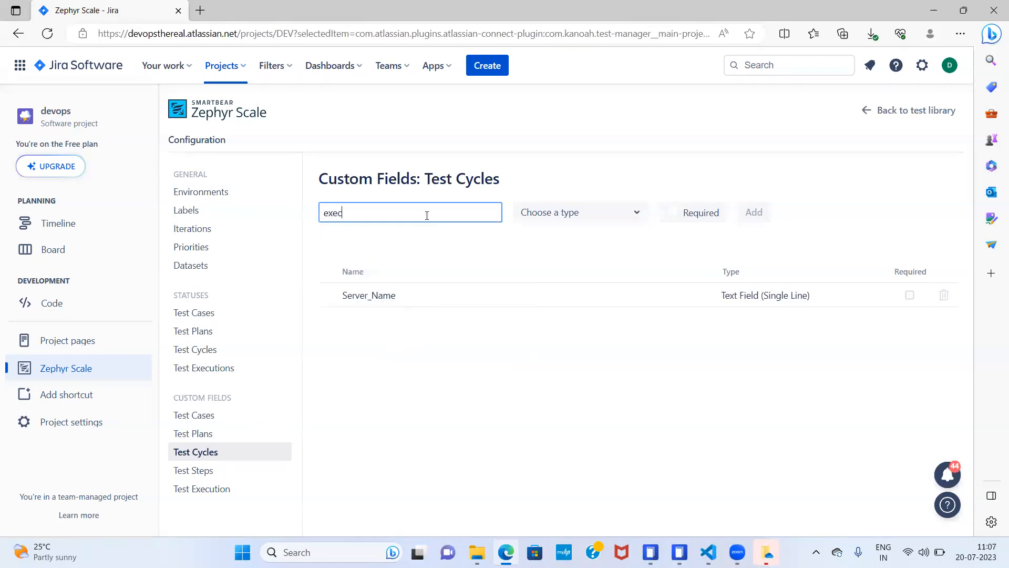
pyautogui.write('-')
pyautogui.press('BackSpace')
pyautogui.press('BackSpace')
pyautogui.press('BackSpace')
pyautogui.press('BackSpace')
pyautogui.press('BackSpace')
pyautogui.write('ex')
pyautogui.press('BackSpace')
pyautogui.press('BackSpace')
pyautogui.write('type_of_testin')
pyautogui.click(635, 216)
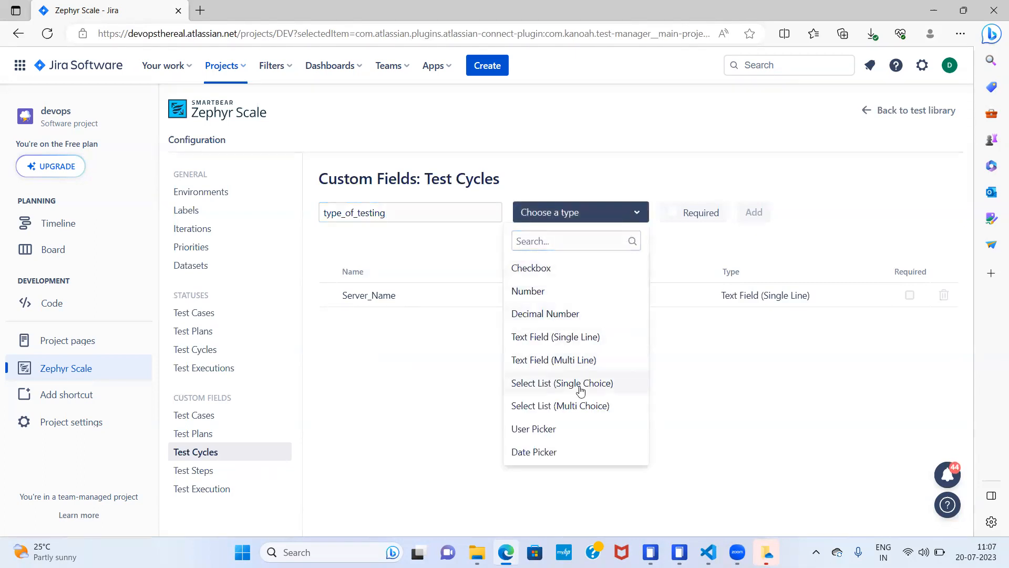
pyautogui.click(572, 410)
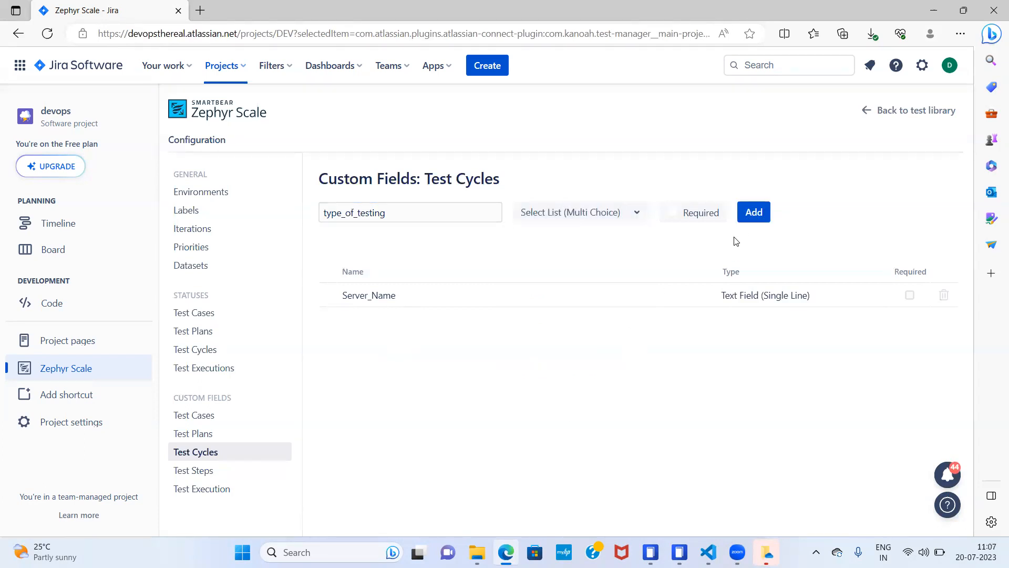
pyautogui.click(750, 214)
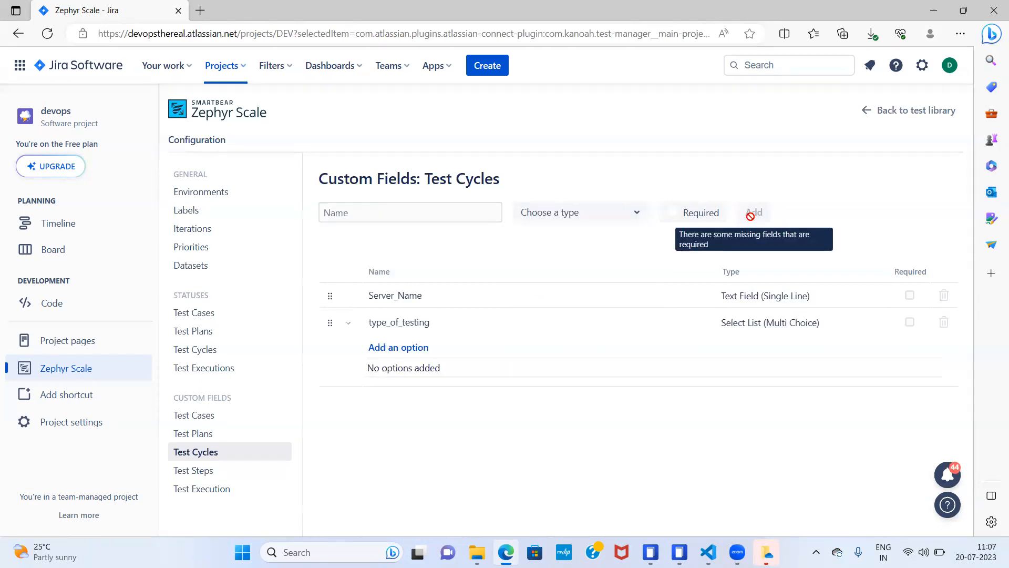
# - Add the options "system integration" and "performance" to the type_of_testing custom field
pyautogui.click(423, 351)
pyautogui.write('system in')
pyautogui.write('tg')
pyautogui.write('egr')
pyautogui.write('ation')
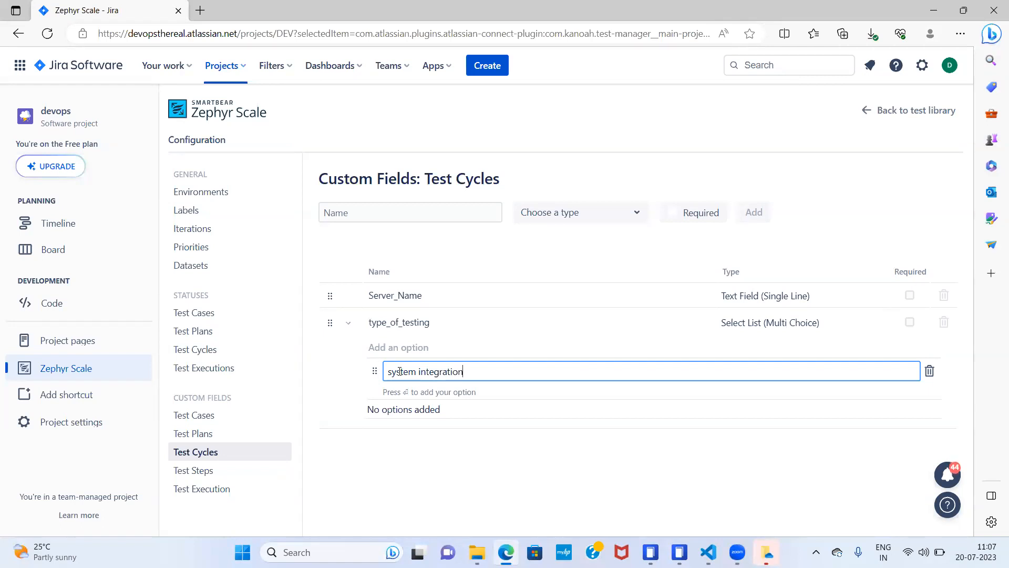
pyautogui.click(510, 476)
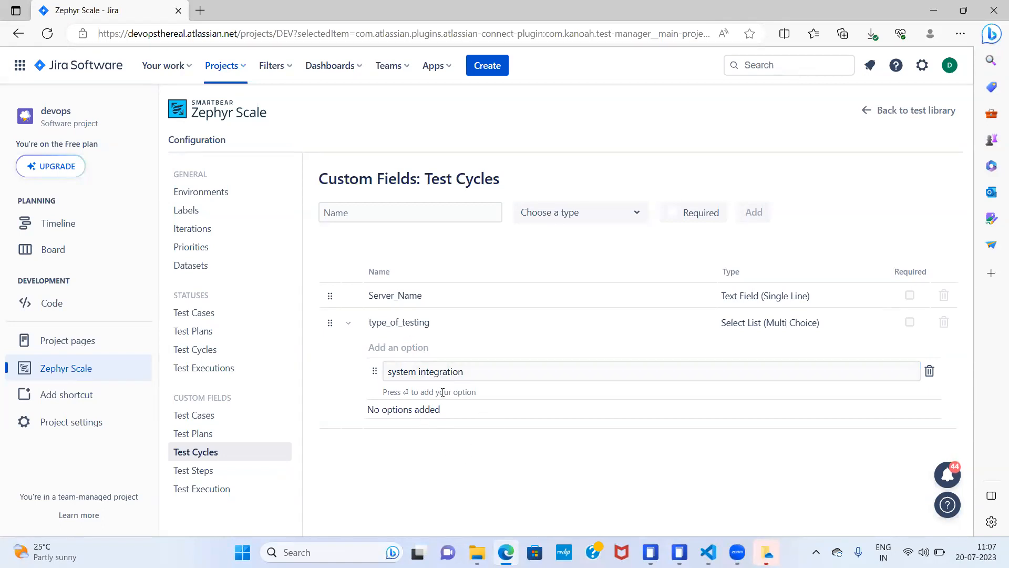
pyautogui.click(479, 370)
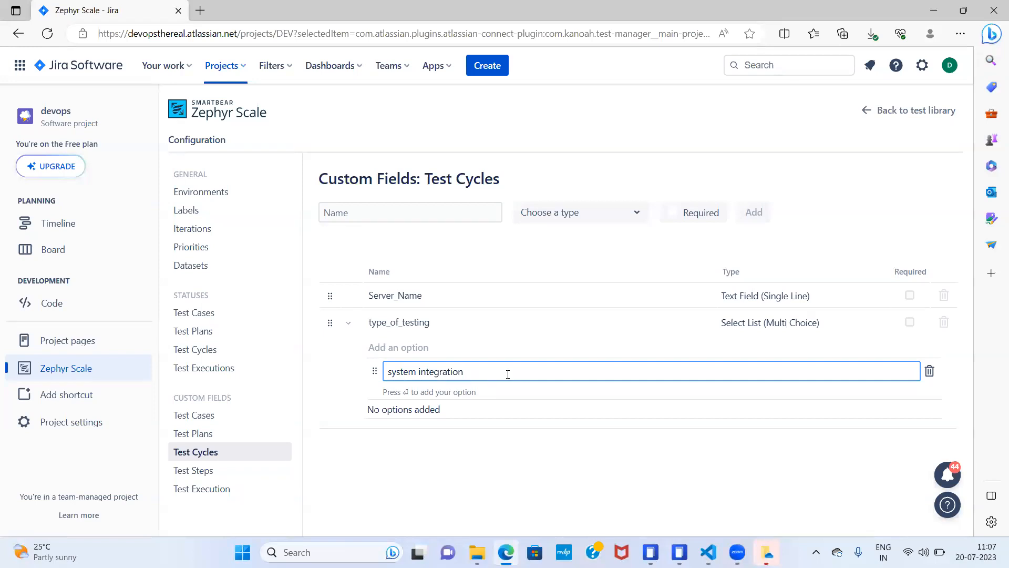
pyautogui.press('Return')
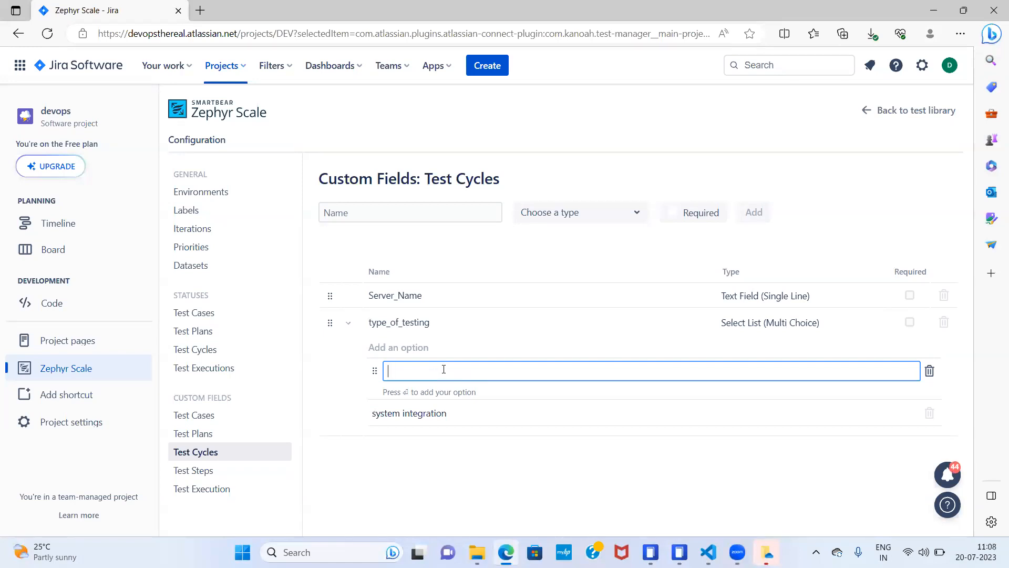
pyautogui.write('performance')
pyautogui.press('Return')
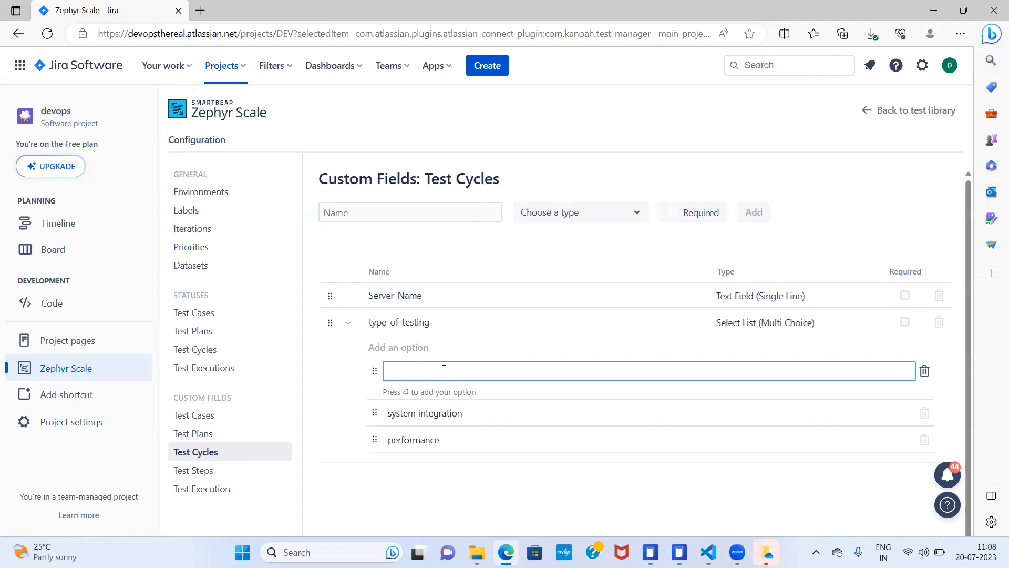
pyautogui.click(507, 500)
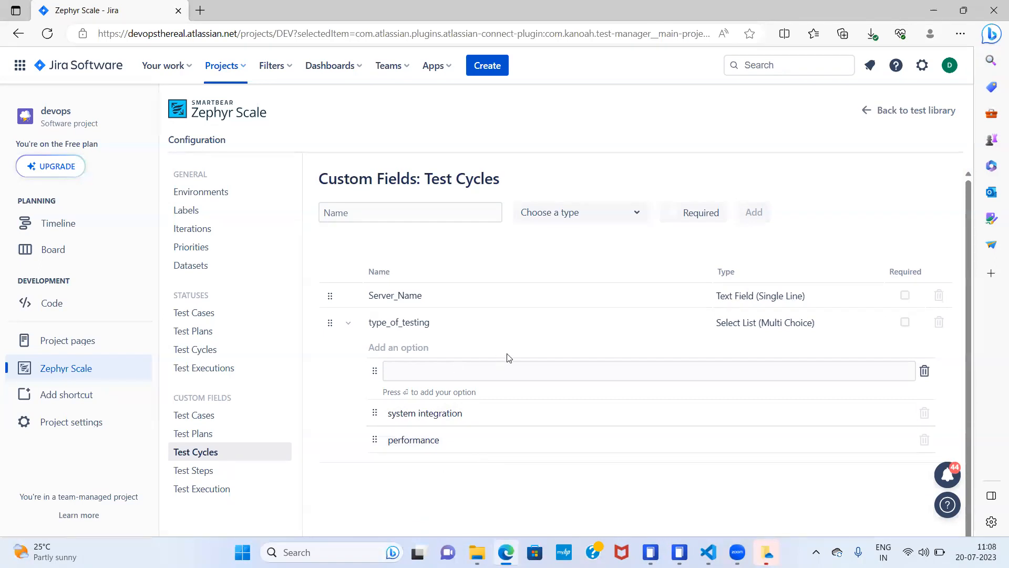
# - Start a new test cycle from the test library and name it "example test cycle"
pyautogui.click(905, 116)
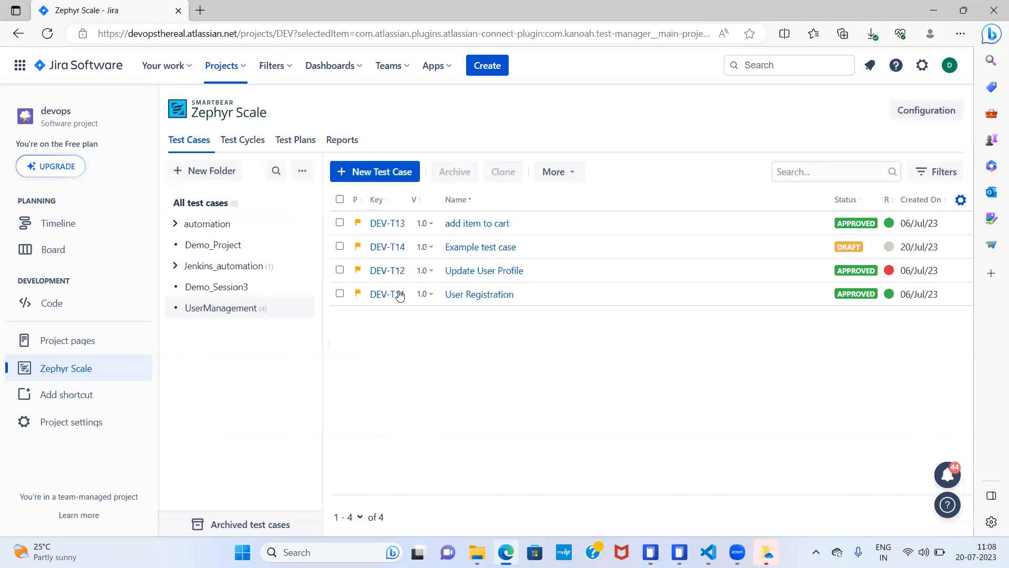
pyautogui.click(232, 144)
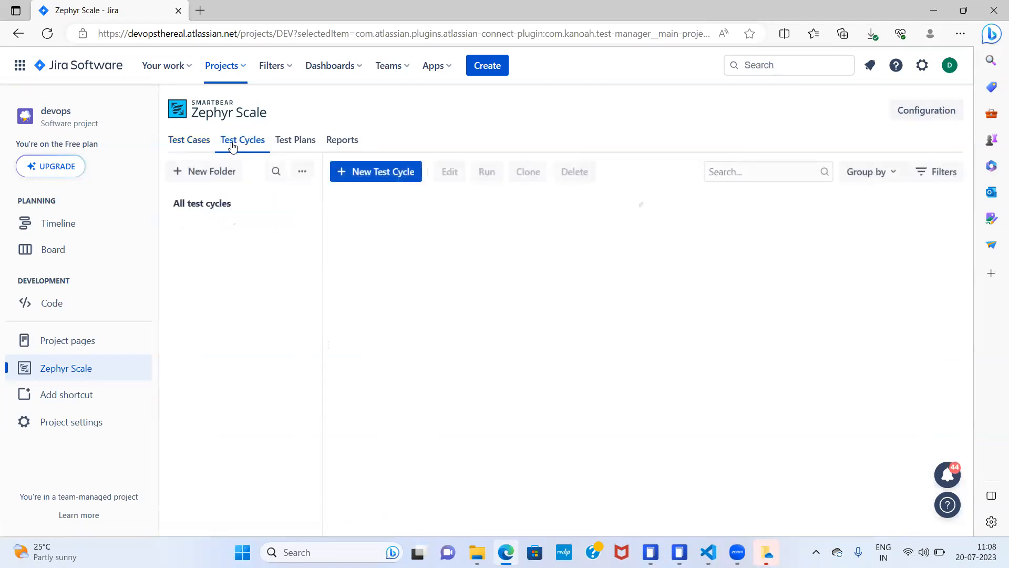
pyautogui.click(390, 177)
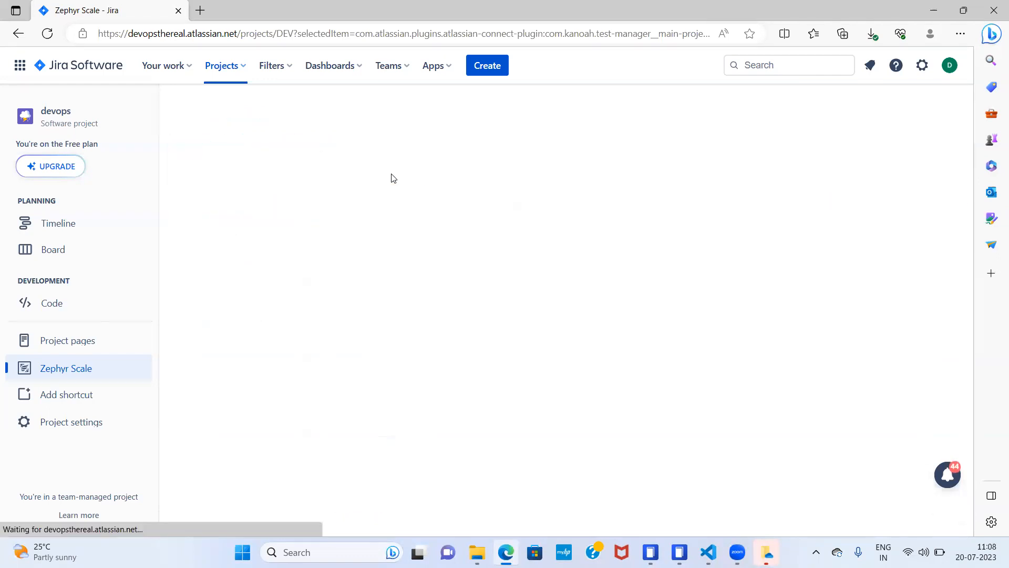
pyautogui.click(224, 202)
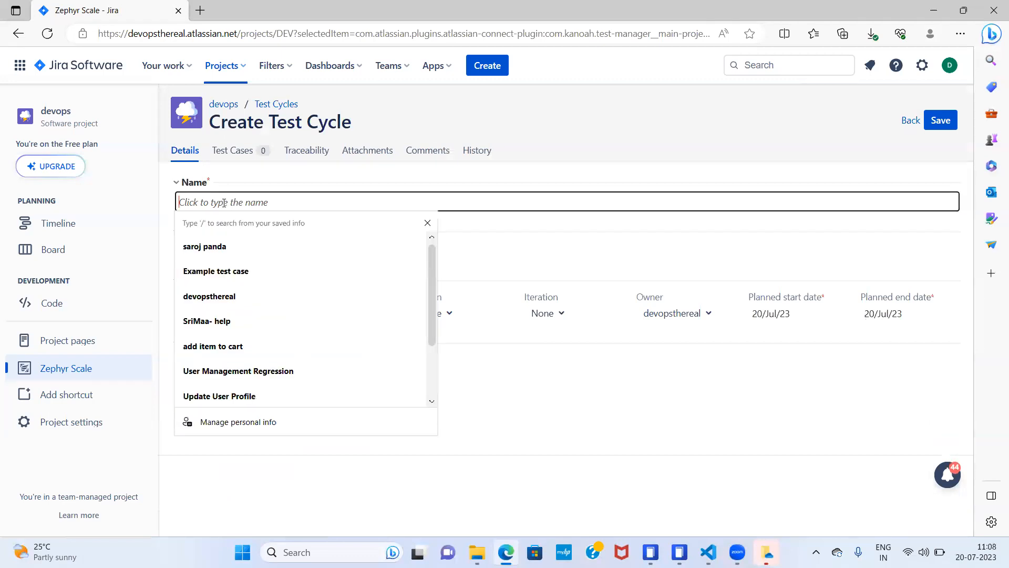
pyautogui.write('exa')
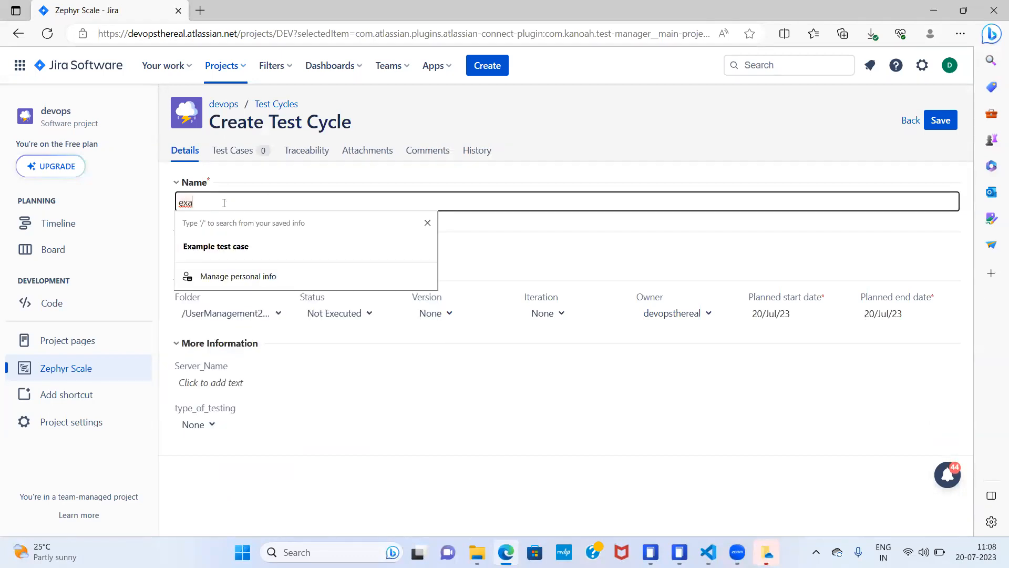
pyautogui.write('mple test cycle')
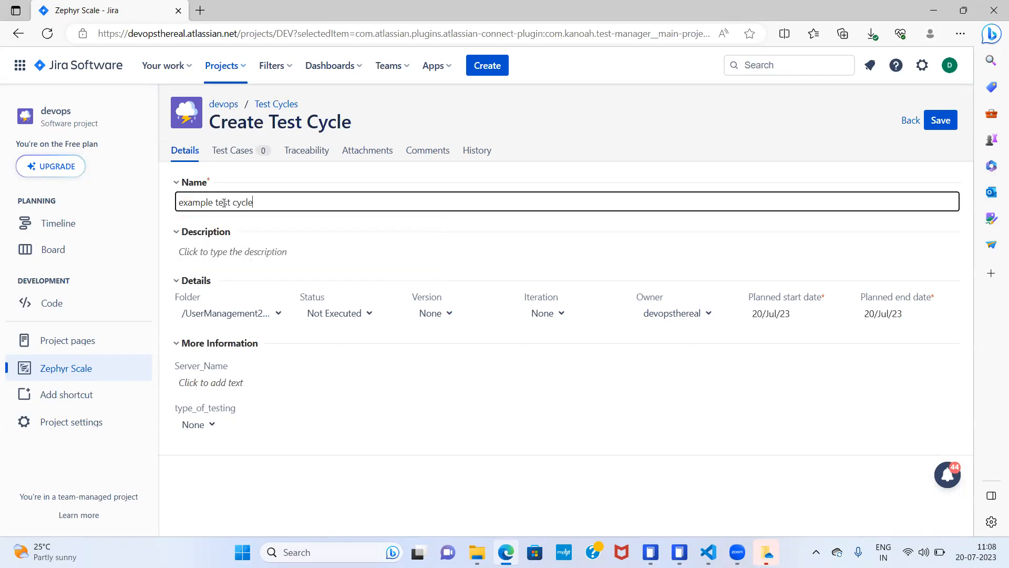
# - Enter "example test cycle for custom field" as the new test cycle's description
pyautogui.click(227, 256)
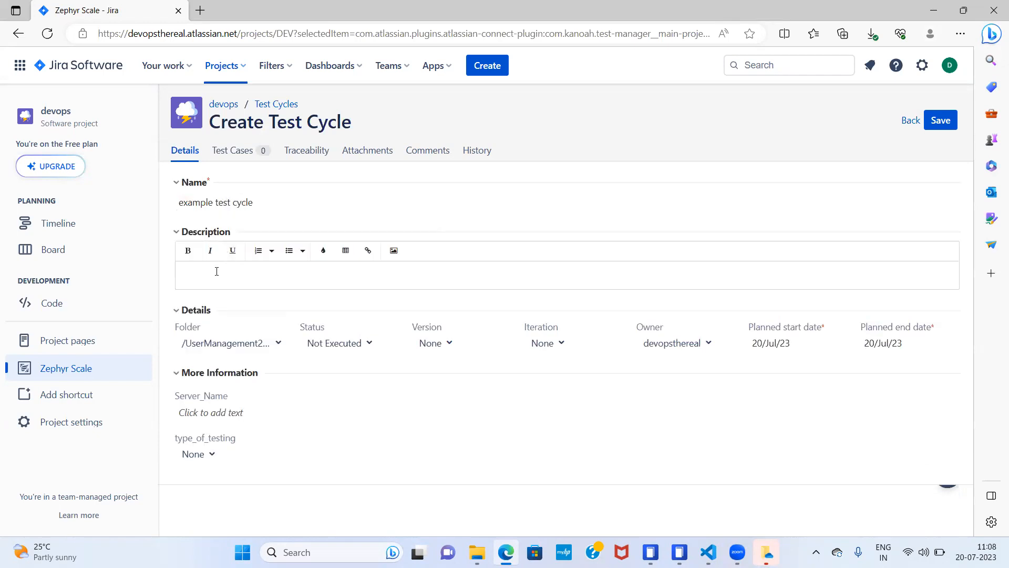
pyautogui.write('example')
pyautogui.press('BackSpace')
pyautogui.write('tom firle')
pyautogui.press('BackSpace')
pyautogui.press('BackSpace')
pyautogui.press('BackSpace')
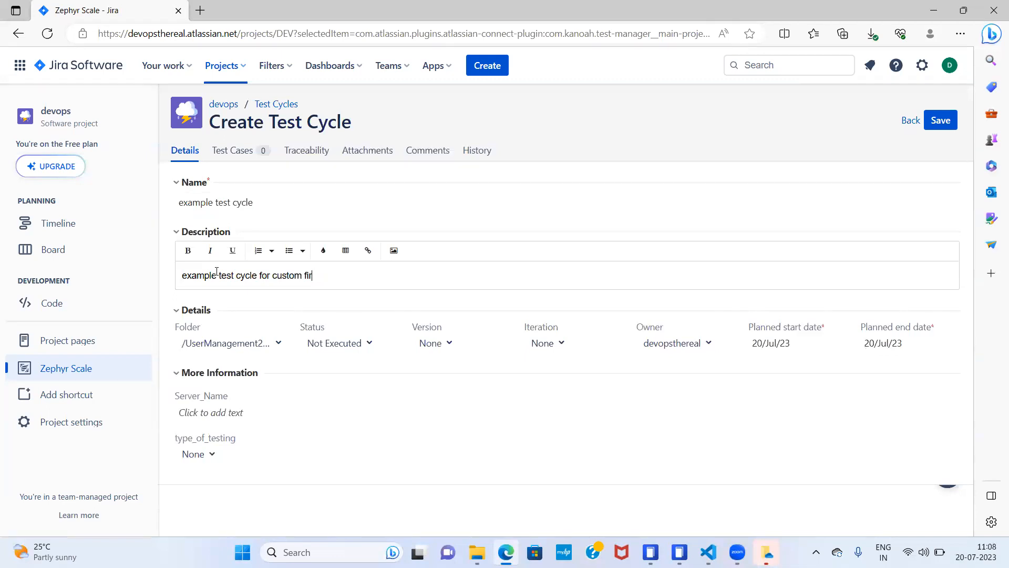
pyautogui.write('eld')
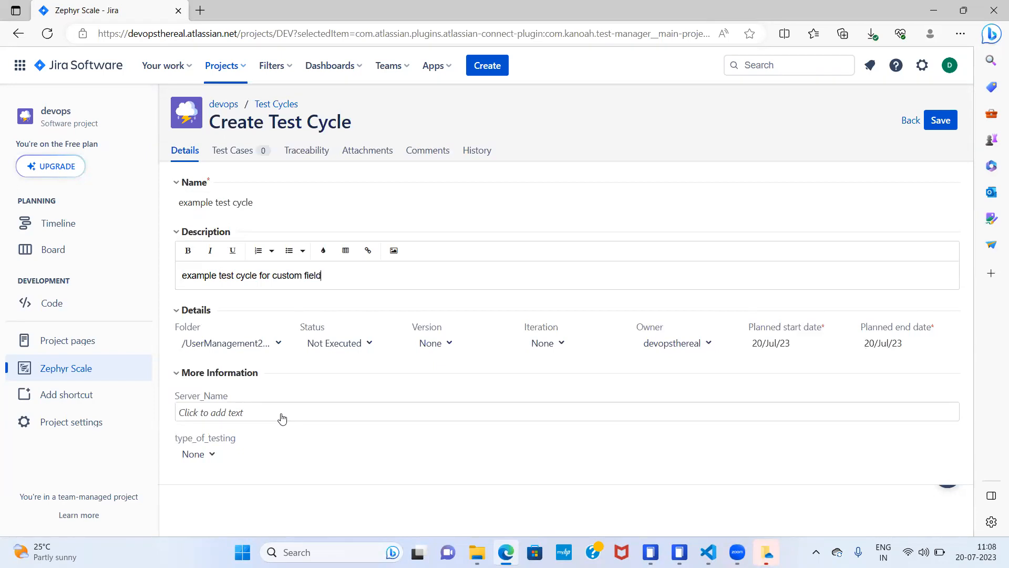
# - Fill in the test cycle's Server_Name custom field with XYZ
pyautogui.click(251, 419)
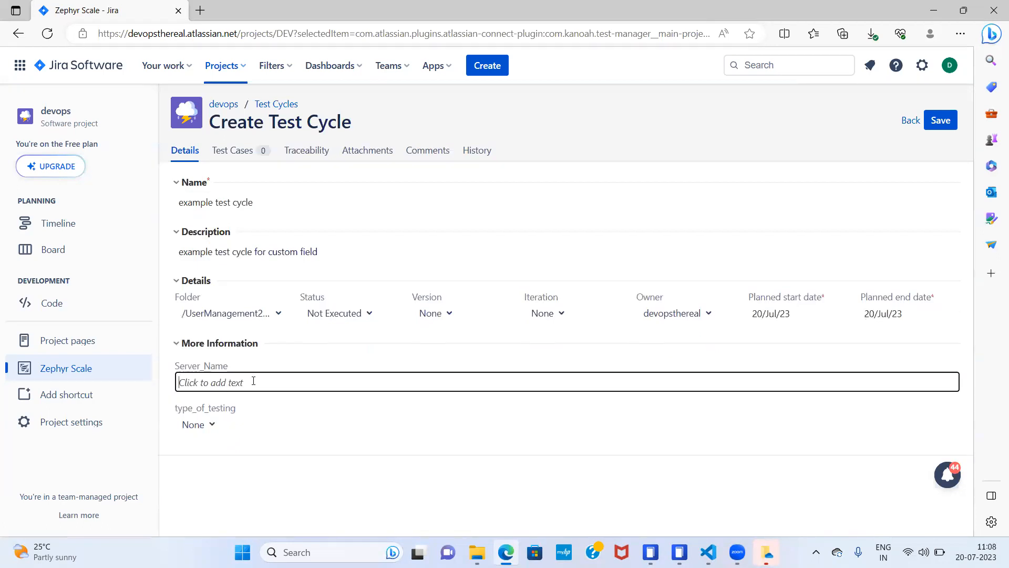
pyautogui.write('XYZ')
# - Set the type_of_testing custom field to system integration, then save the test cycle and return to the test cycle list
pyautogui.click(211, 425)
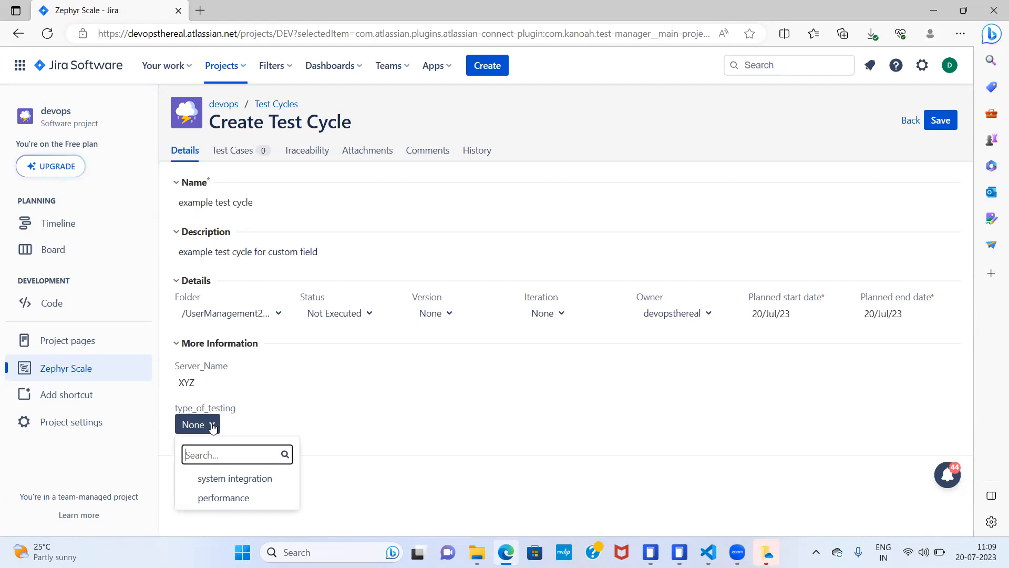
pyautogui.click(242, 481)
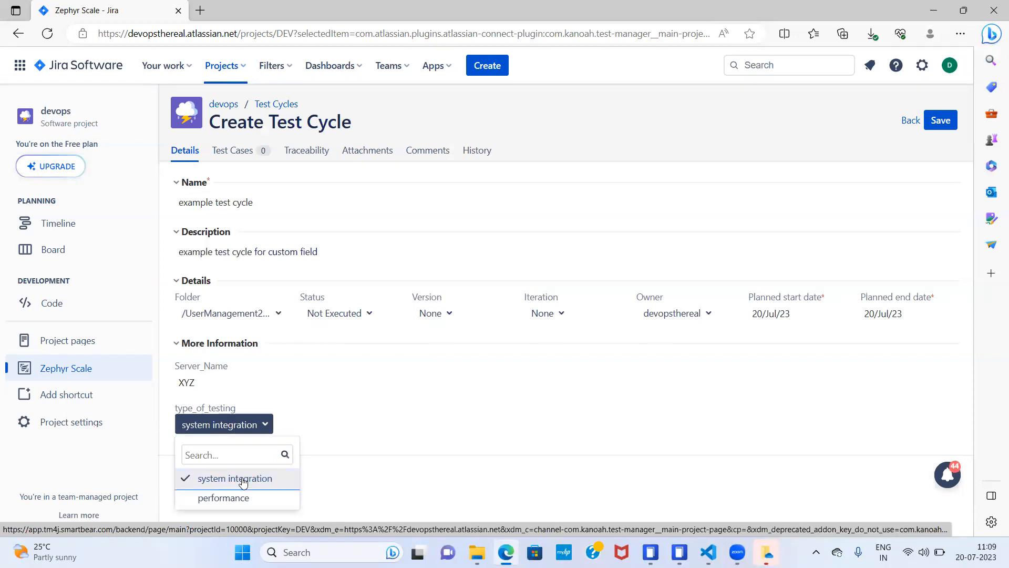
pyautogui.click(427, 428)
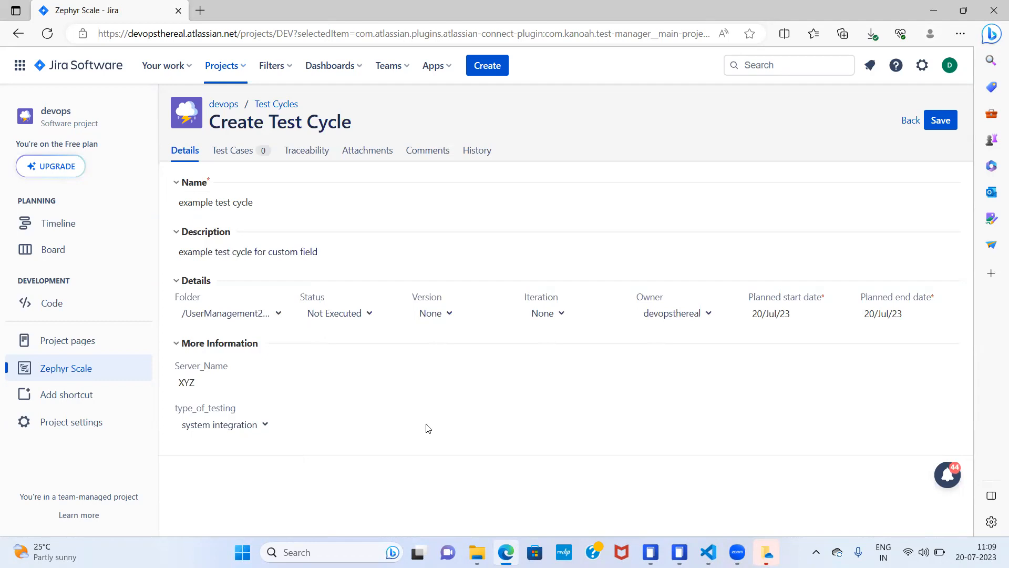
pyautogui.click(940, 122)
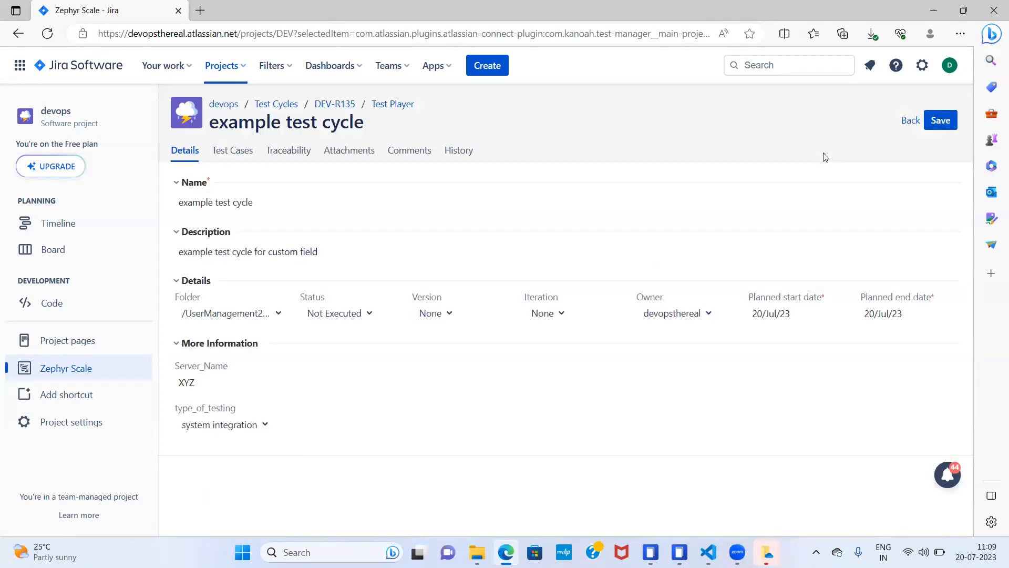
pyautogui.click(912, 125)
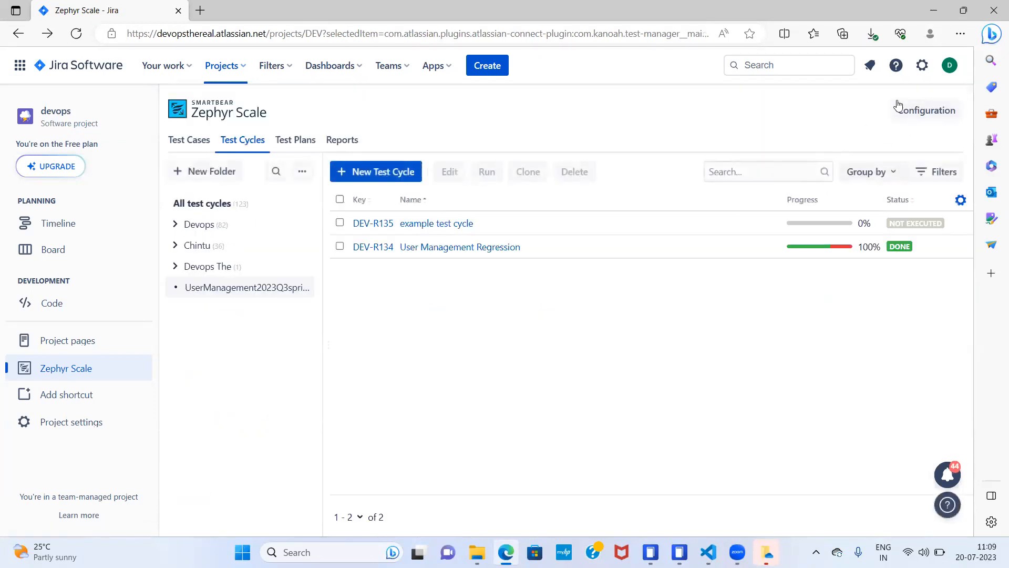
# - Review the configuration's custom fields for test cycles, test steps and test execution, plus the priorities and environments settings
pyautogui.click(915, 109)
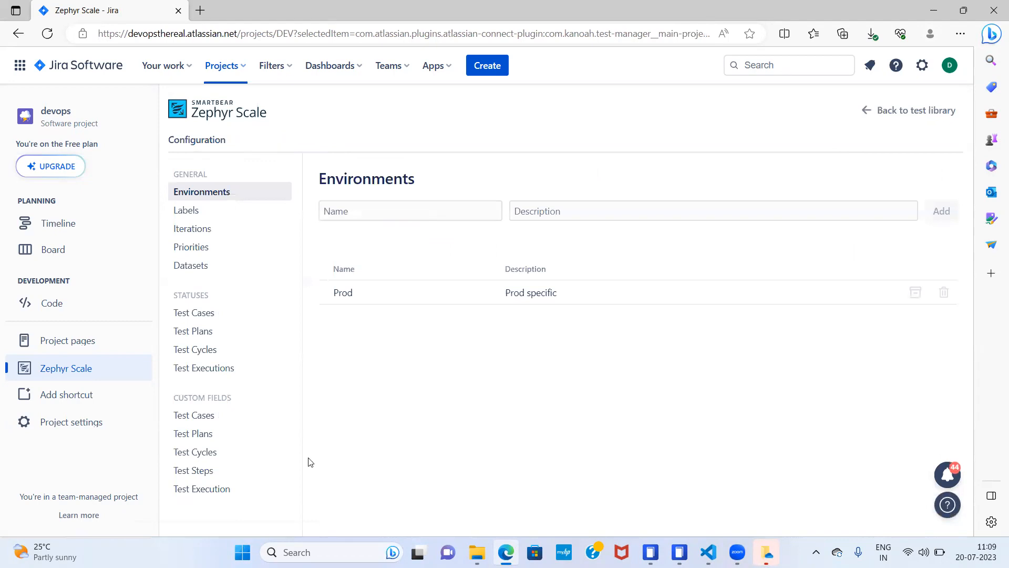
pyautogui.click(203, 453)
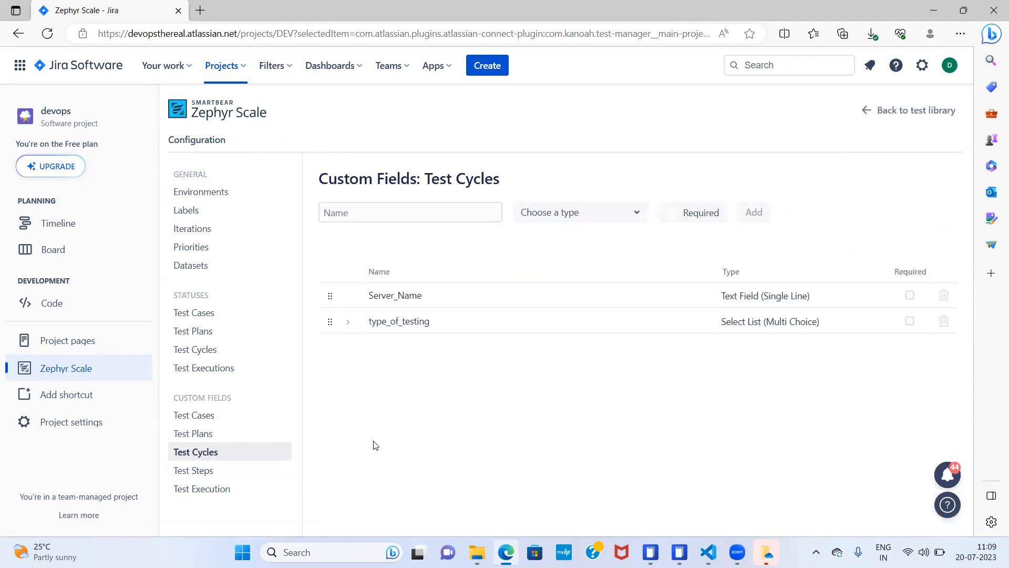
pyautogui.click(217, 477)
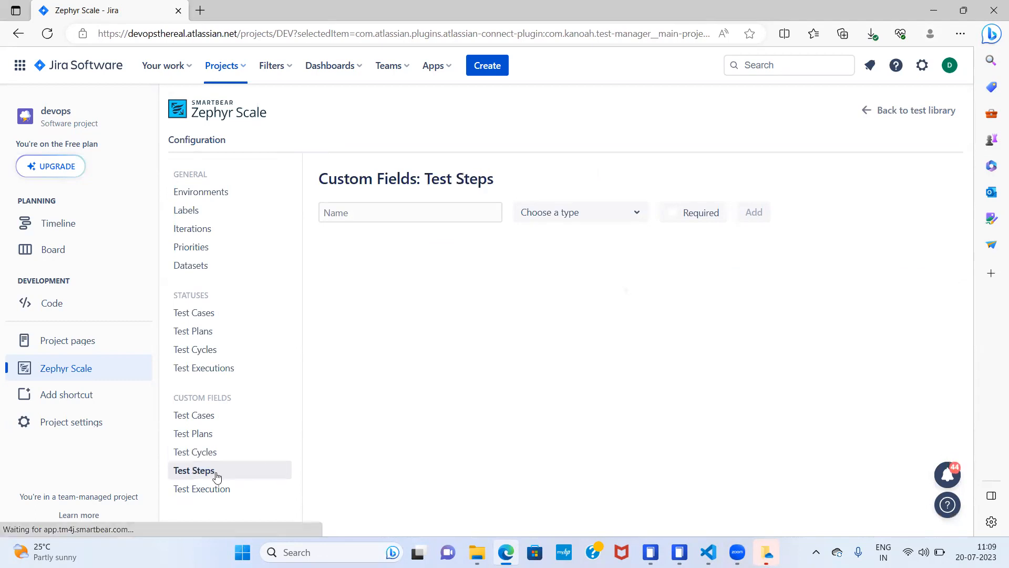
pyautogui.click(214, 490)
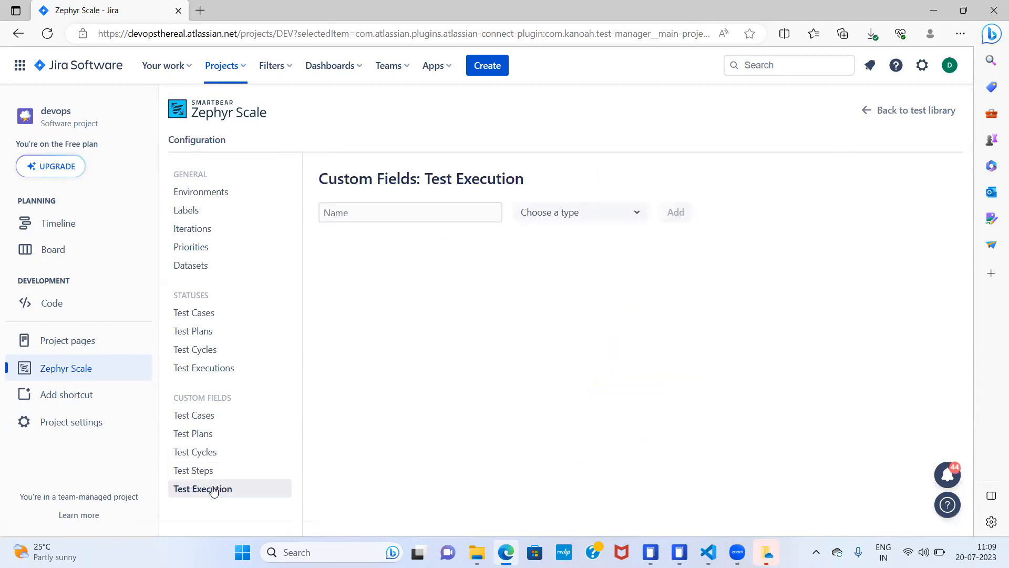
pyautogui.click(213, 249)
pyautogui.click(212, 194)
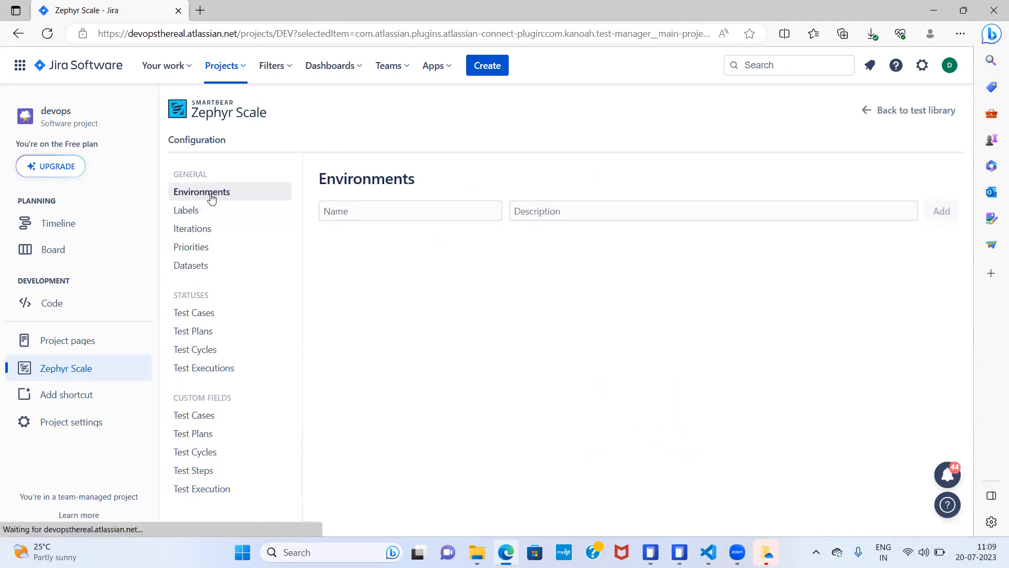